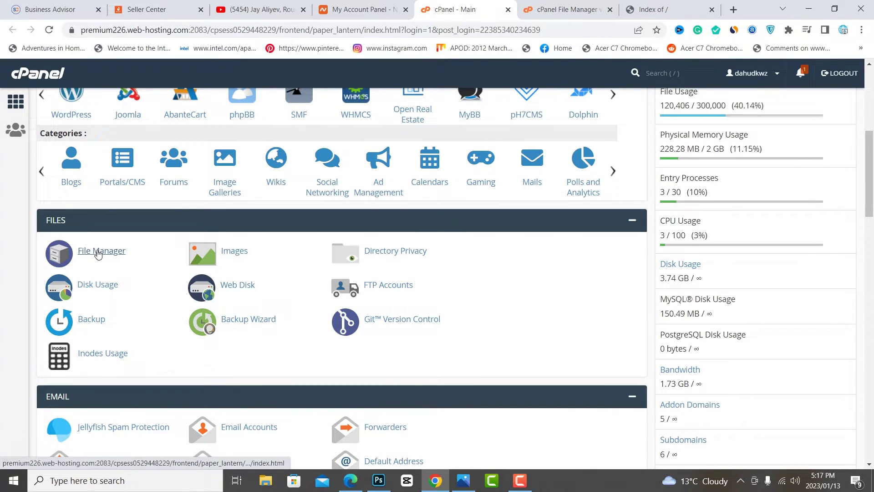
Open the cPanel File Manager and close the leftover file upload page
{"action": "left_click", "coordinate": [98, 253]}
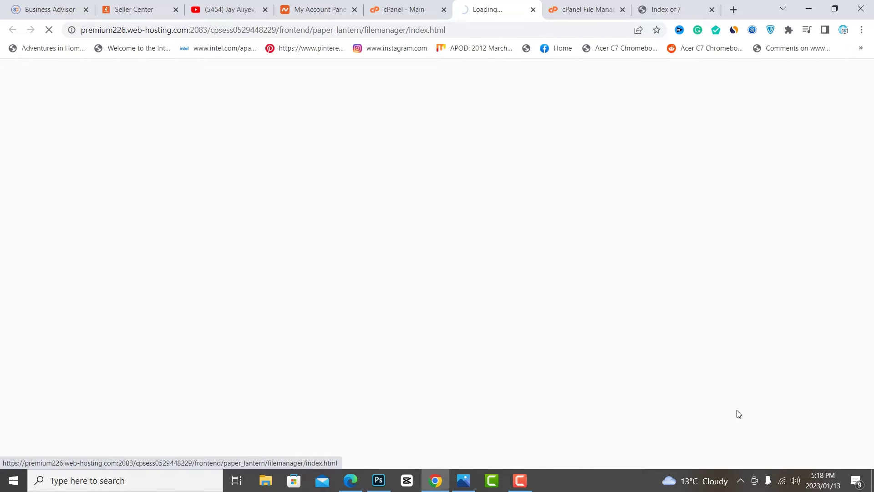
{"action": "left_click", "coordinate": [587, 8]}
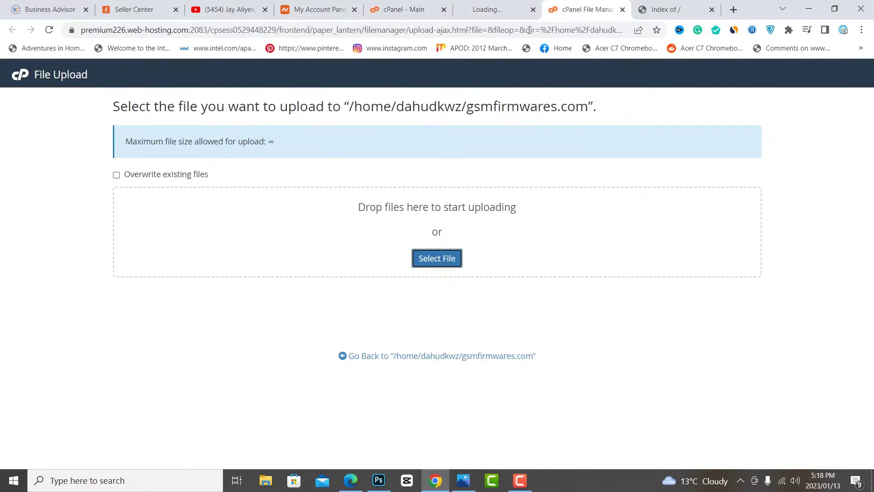
{"action": "left_click", "coordinate": [623, 11]}
{"action": "left_click", "coordinate": [502, 7]}
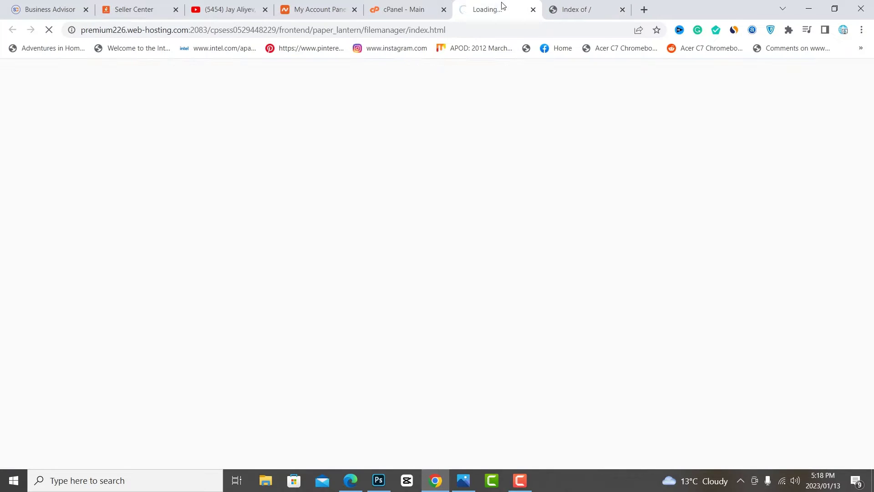
Reload the gsmfirmwares.com index page to check the site, and return to the loading File Manager
{"action": "left_click", "coordinate": [652, 10]}
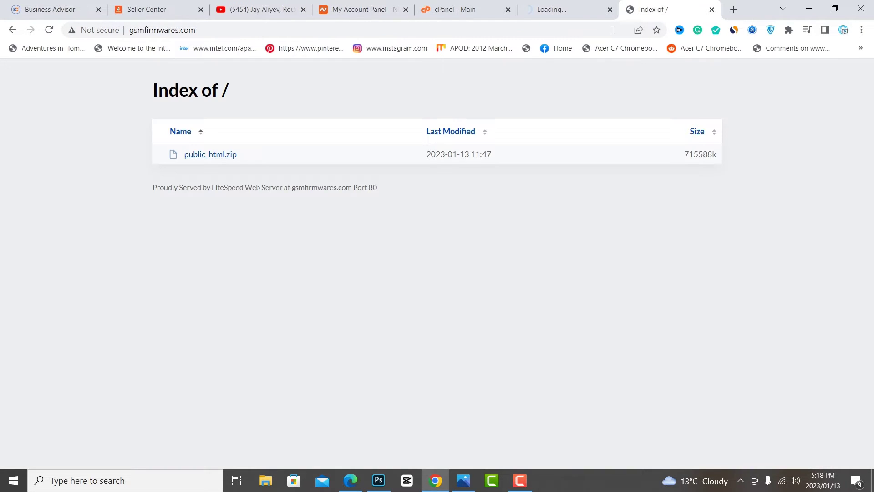
{"action": "left_click", "coordinate": [49, 30]}
{"action": "left_click", "coordinate": [575, 8]}
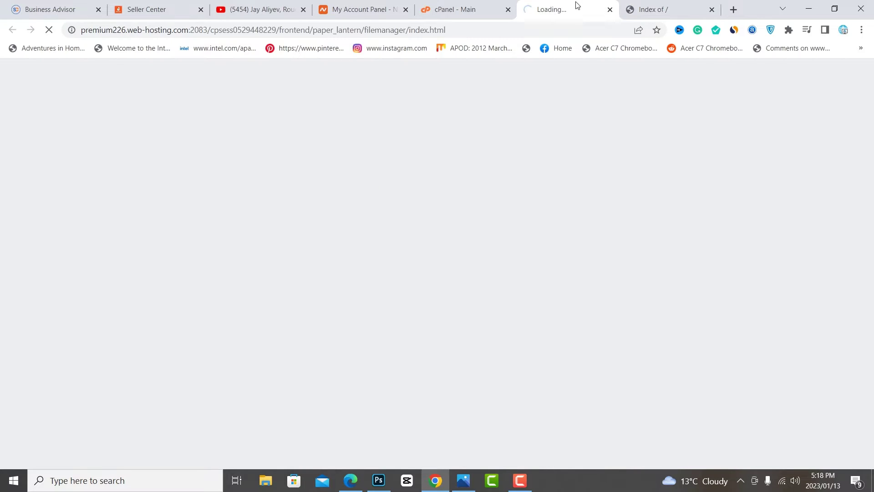
Close the loading File Manager page and try opening File Manager again from the cPanel main page
{"action": "left_click", "coordinate": [610, 10]}
{"action": "left_click", "coordinate": [456, 9]}
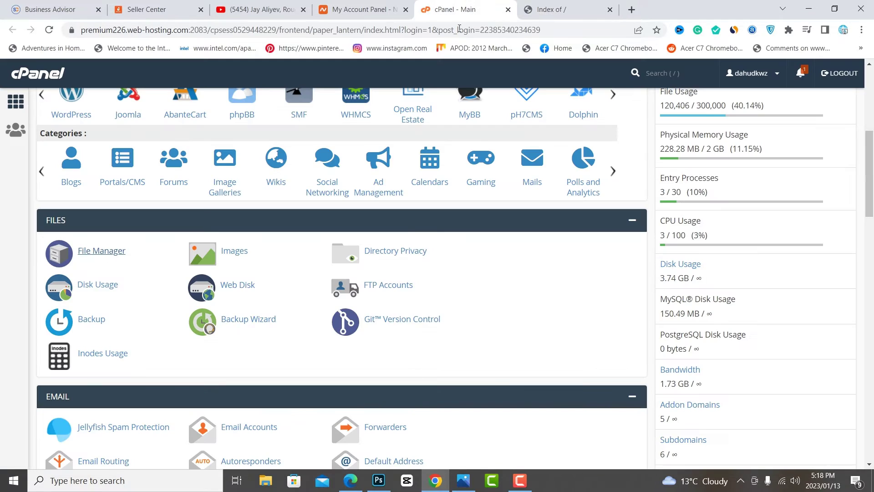
{"action": "left_click", "coordinate": [104, 256]}
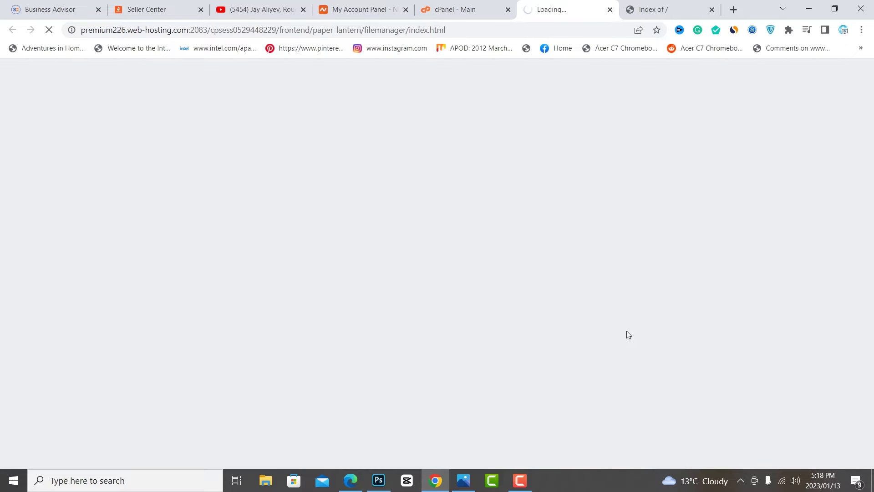
Check the Wi-Fi connection and reload the cPanel main page to test the session
{"action": "left_click", "coordinate": [782, 481]}
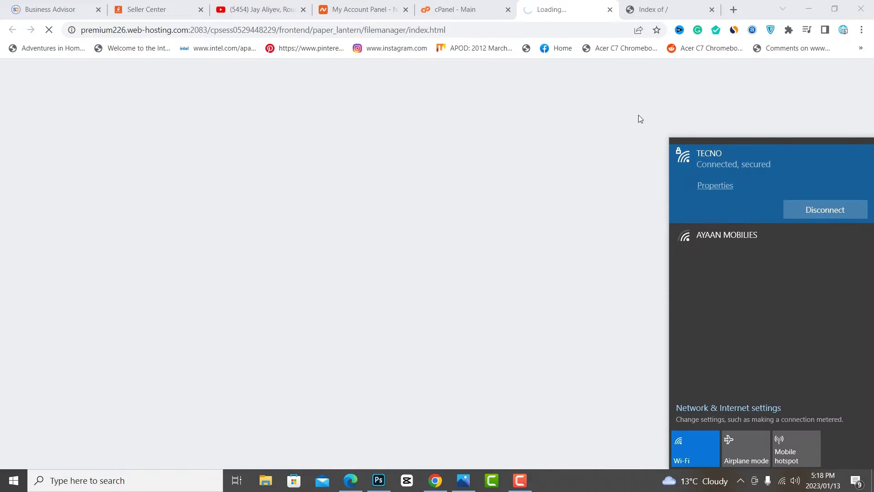
{"action": "left_click", "coordinate": [566, 19]}
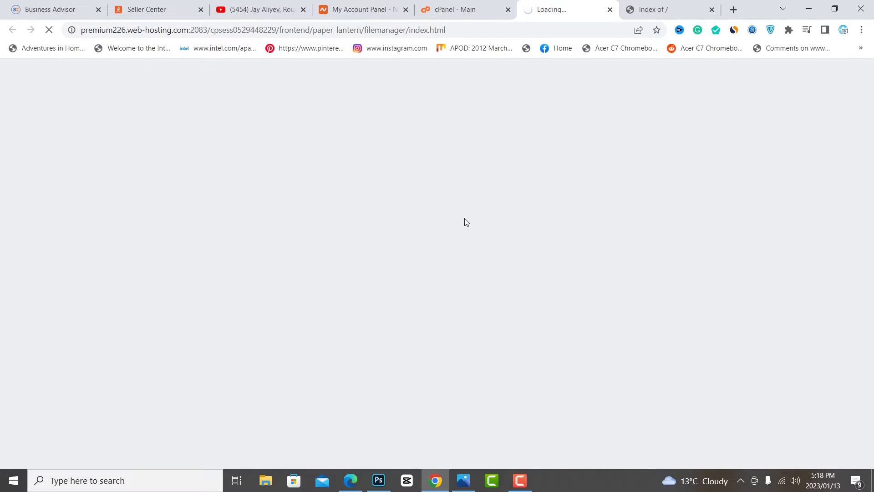
{"action": "left_click", "coordinate": [469, 8]}
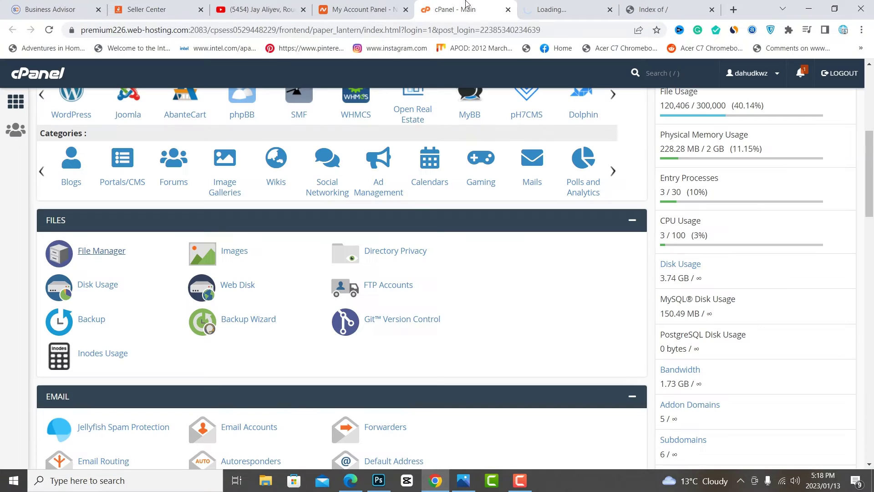
{"action": "left_click", "coordinate": [50, 31]}
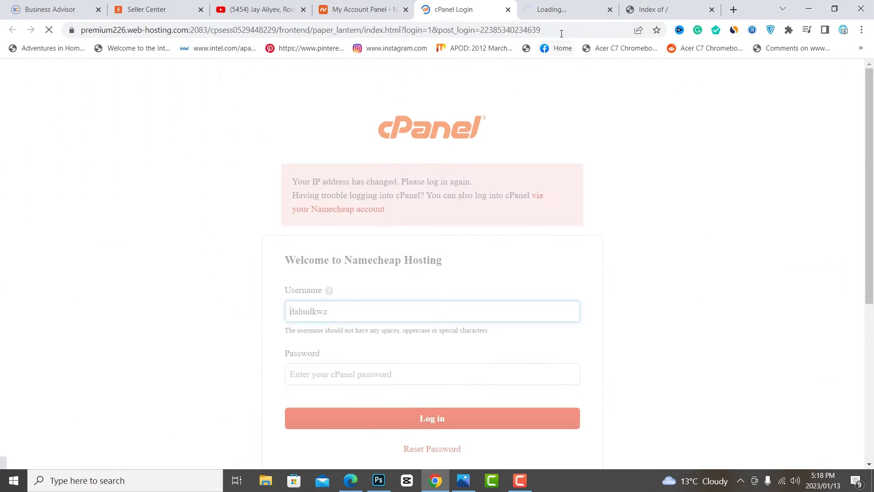
Open cPanel for the dahuacctv.store Stellar Plus hosting plan from the Namecheap account dashboard
{"action": "left_click", "coordinate": [357, 10]}
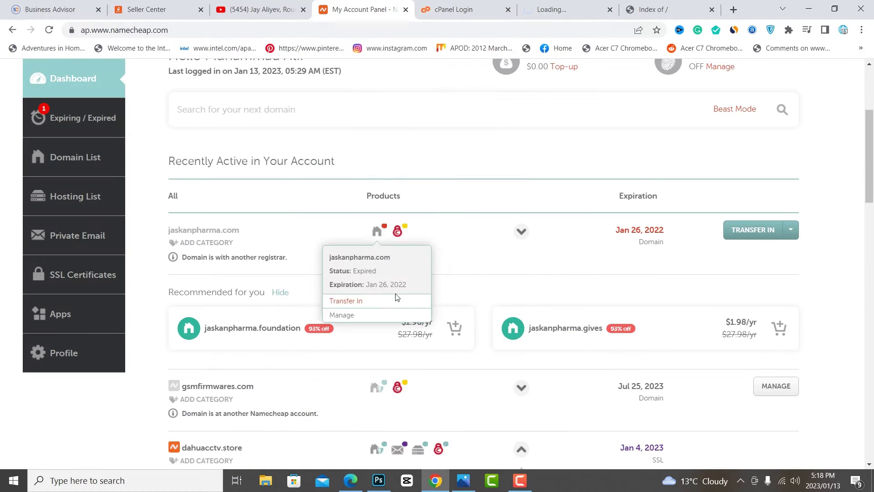
{"action": "scroll", "coordinate": [419, 327], "scroll_direction": "down", "scroll_amount": 5}
{"action": "scroll", "coordinate": [432, 358], "scroll_direction": "down", "scroll_amount": 1}
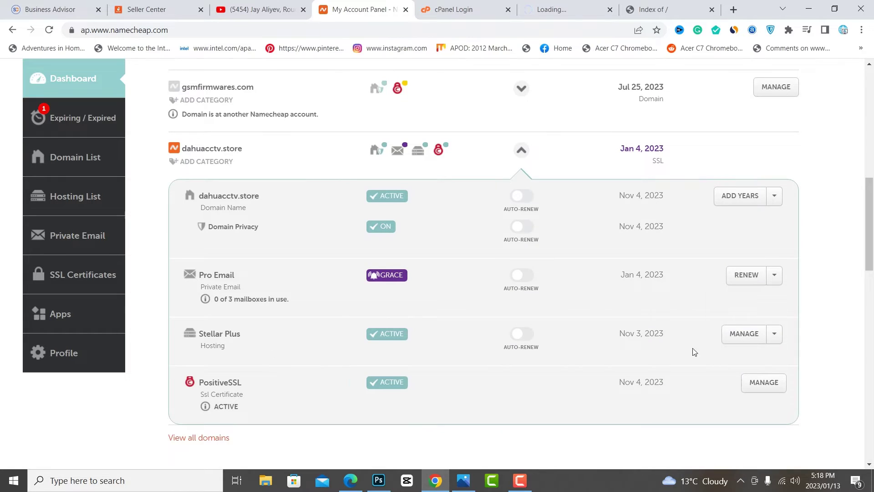
{"action": "left_click", "coordinate": [774, 334]}
{"action": "left_click", "coordinate": [765, 354]}
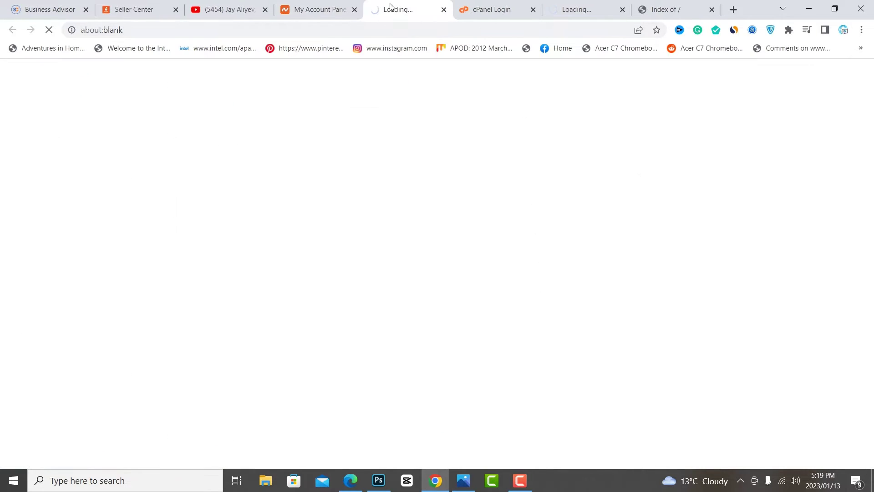
Close the expired cPanel login page and the stalled File Manager page, and switch to the new cPanel page
{"action": "left_click", "coordinate": [485, 9]}
{"action": "left_click", "coordinate": [533, 9]}
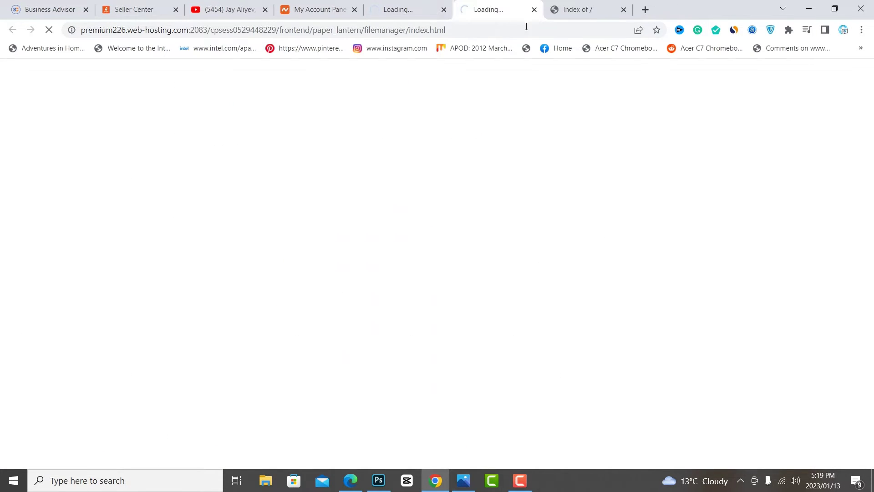
{"action": "left_click", "coordinate": [533, 10]}
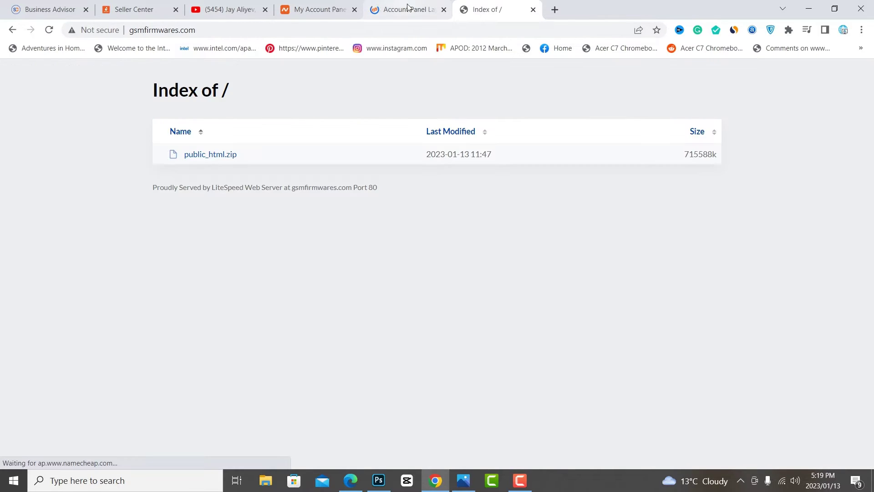
{"action": "left_click", "coordinate": [408, 9]}
{"action": "scroll", "coordinate": [420, 261], "scroll_direction": "down", "scroll_amount": 5}
{"action": "scroll", "coordinate": [431, 256], "scroll_direction": "down", "scroll_amount": 3}
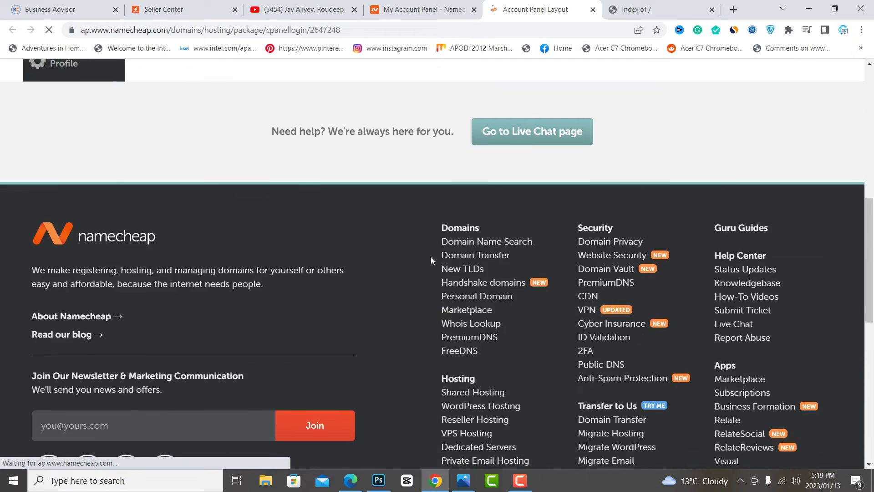
{"action": "scroll", "coordinate": [436, 247], "scroll_direction": "up", "scroll_amount": 6}
{"action": "scroll", "coordinate": [389, 127], "scroll_direction": "up", "scroll_amount": 2}
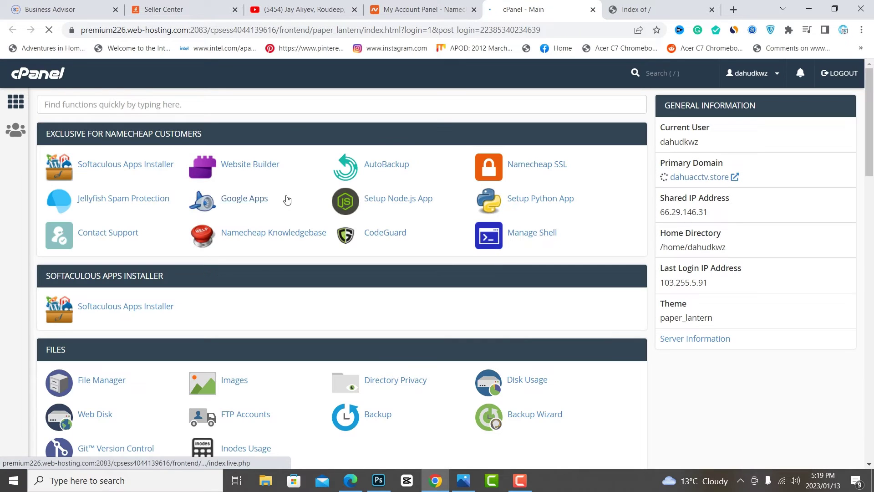
Open the File Manager from the new cPanel session and go into the gsmfirmwares.com folder
{"action": "left_click", "coordinate": [638, 6]}
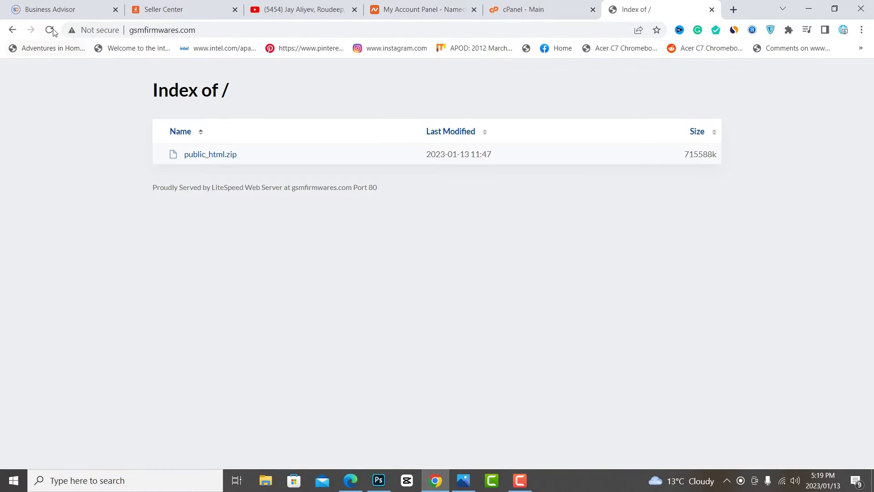
{"action": "left_click", "coordinate": [565, 17]}
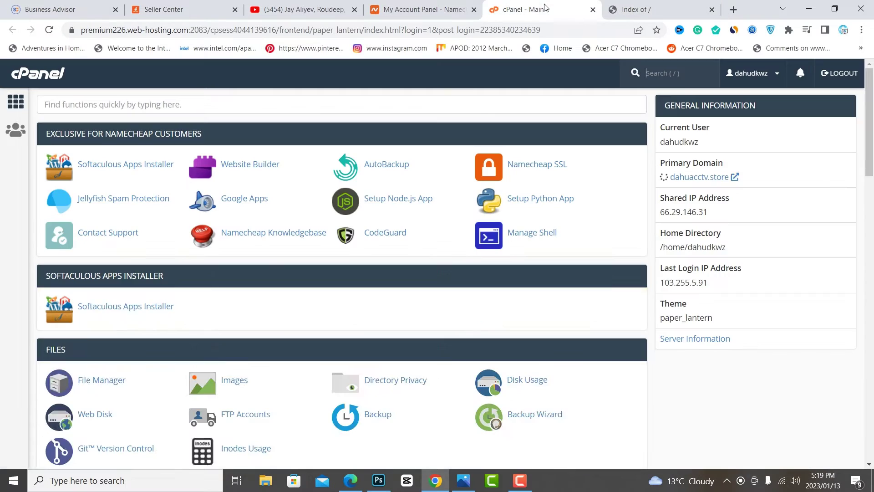
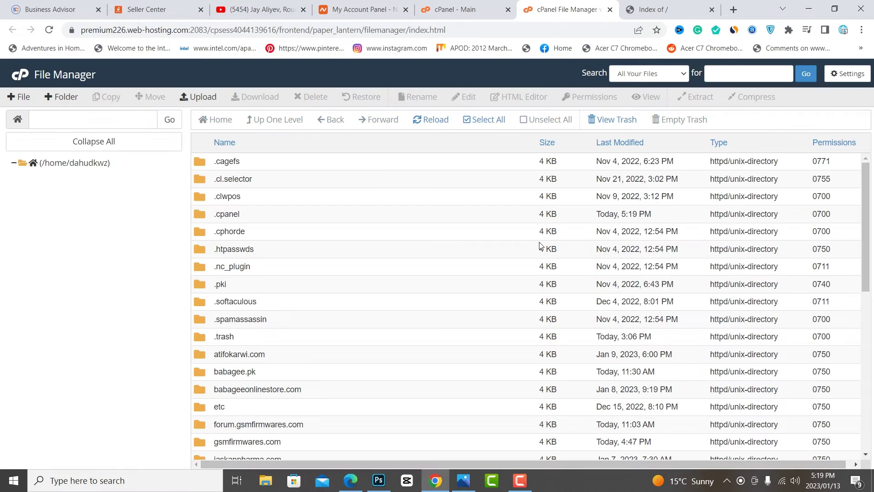
{"action": "scroll", "coordinate": [318, 296], "scroll_direction": "down", "scroll_amount": 5}
{"action": "scroll", "coordinate": [198, 319], "scroll_direction": "down", "scroll_amount": 2}
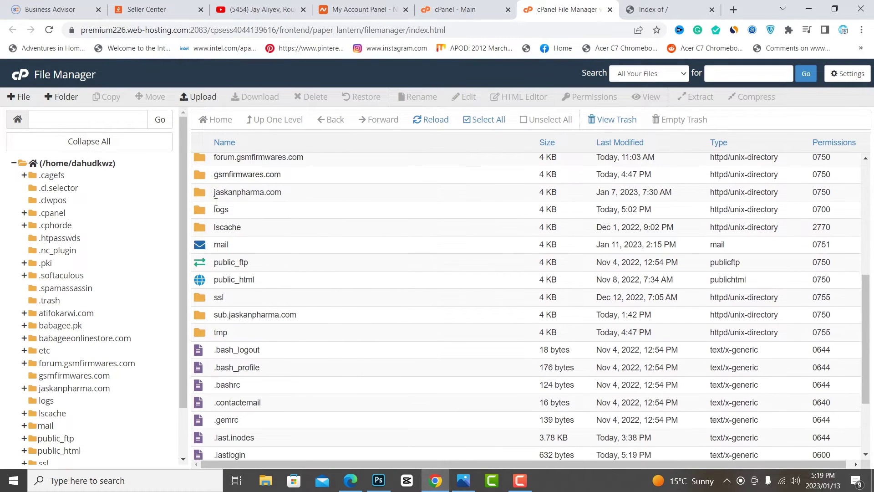
{"action": "double_click", "coordinate": [195, 172]}
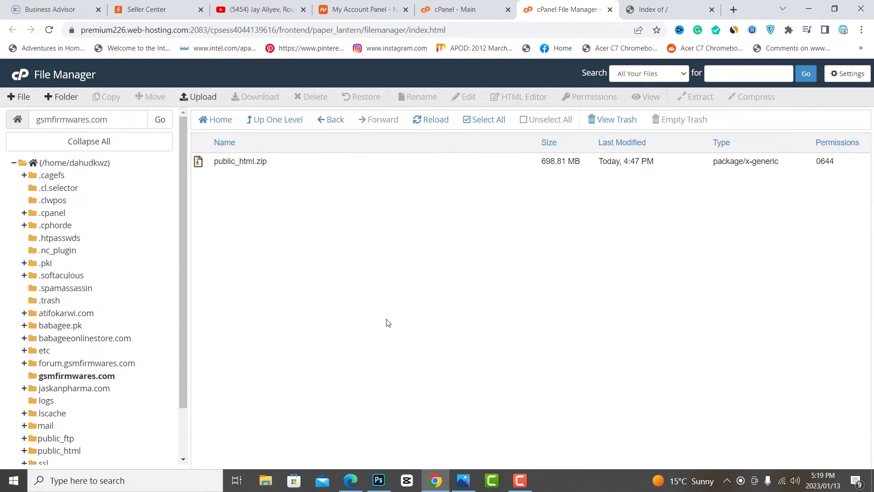
Open the file upload page for the gsmfirmwares.com folder and browse to the local Downloads folder
{"action": "left_click", "coordinate": [220, 163]}
{"action": "left_click", "coordinate": [206, 99]}
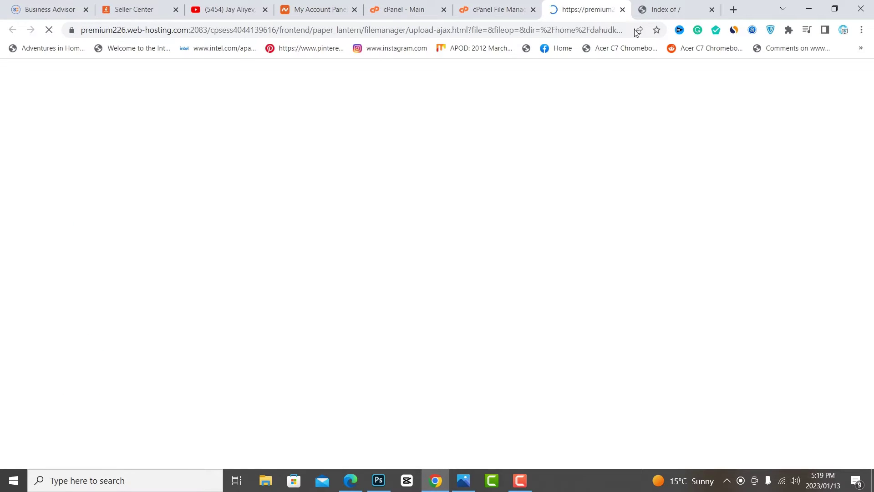
{"action": "left_click", "coordinate": [454, 258]}
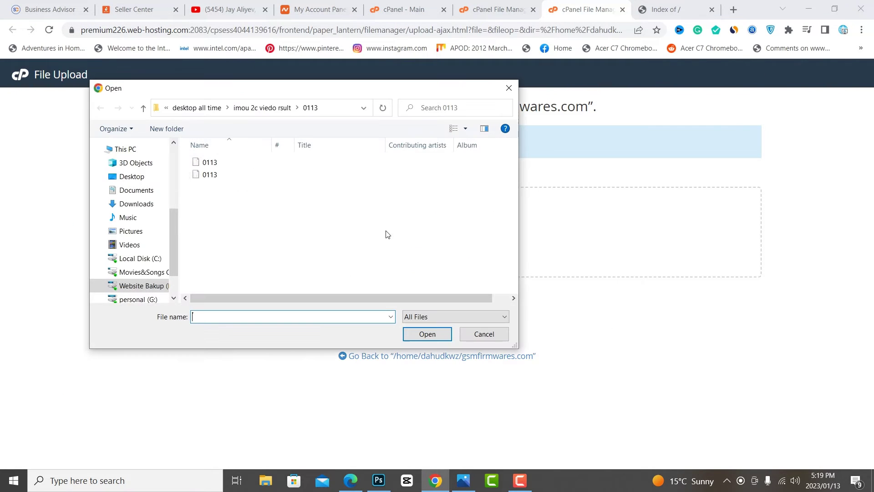
{"action": "left_click", "coordinate": [142, 203]}
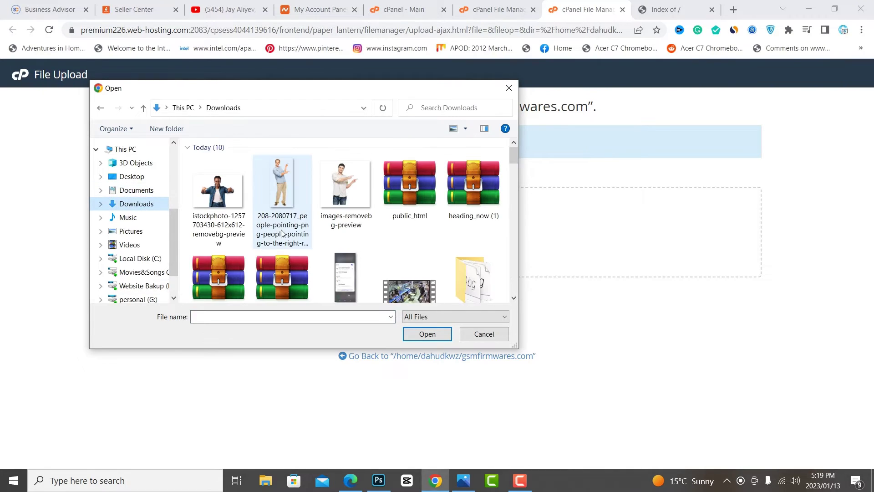
Try to upload the public_html archive, decline overwriting the existing file, and close the upload page
{"action": "scroll", "coordinate": [273, 242], "scroll_direction": "down", "scroll_amount": 1}
{"action": "left_click", "coordinate": [240, 253]}
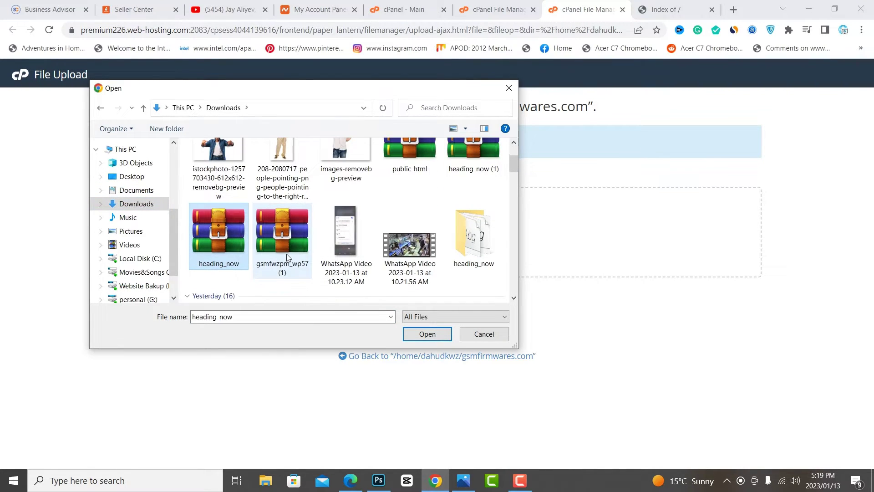
{"action": "scroll", "coordinate": [278, 246], "scroll_direction": "down", "scroll_amount": 1}
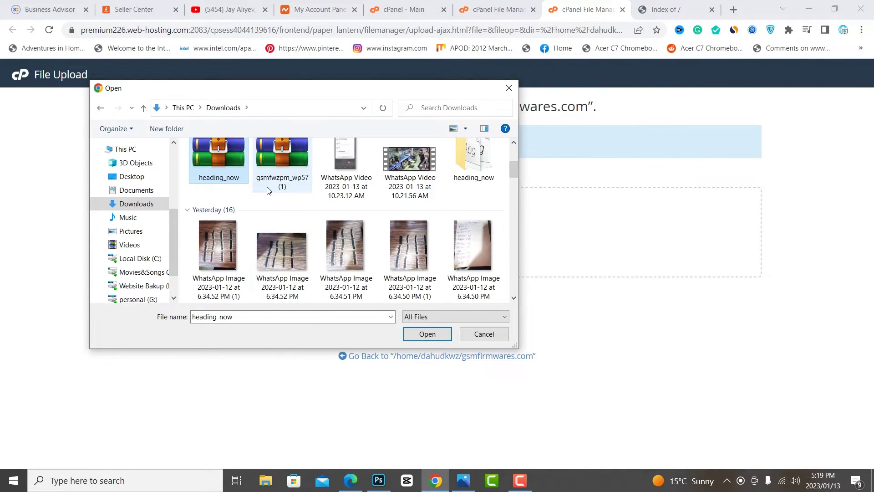
{"action": "scroll", "coordinate": [476, 226], "scroll_direction": "up", "scroll_amount": 1}
{"action": "scroll", "coordinate": [476, 226], "scroll_direction": "up", "scroll_amount": 3}
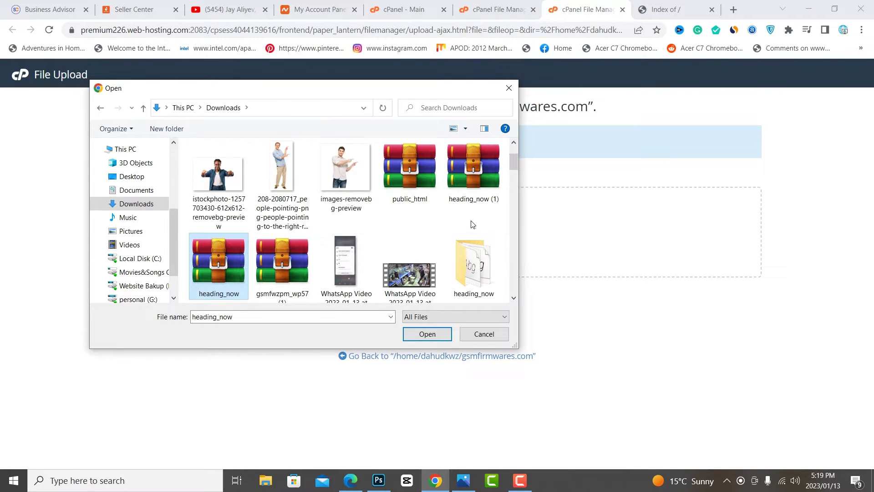
{"action": "left_click", "coordinate": [407, 182]}
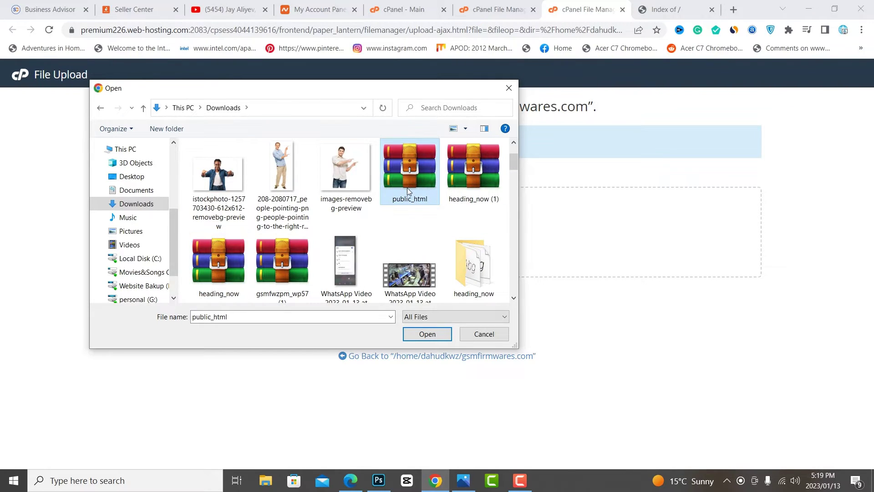
{"action": "double_click", "coordinate": [390, 185]}
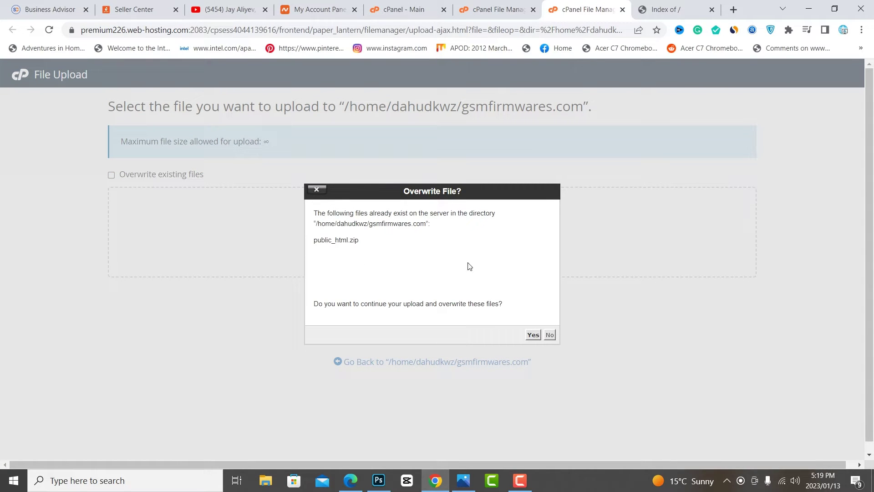
{"action": "left_click", "coordinate": [549, 334]}
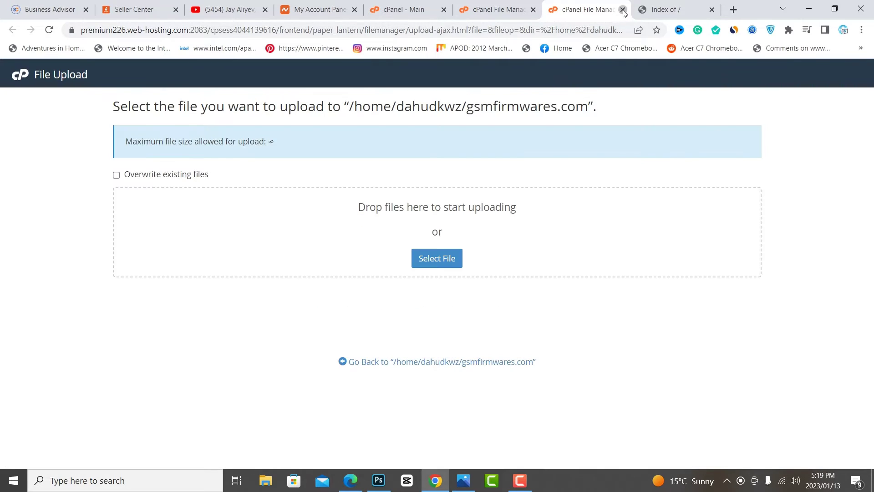
{"action": "left_click", "coordinate": [623, 10]}
Extract public_html.zip into the /gsmfirmwares.com folder and close the extraction results
{"action": "double_click", "coordinate": [196, 162]}
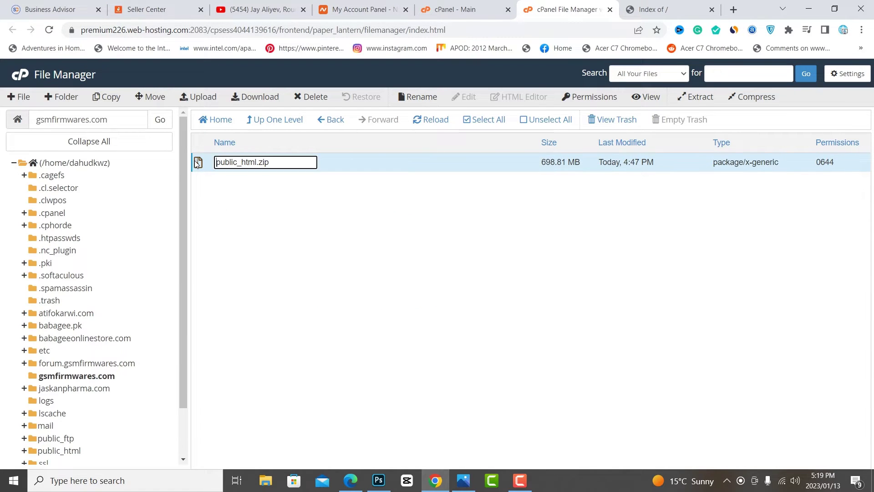
{"action": "right_click", "coordinate": [198, 163]}
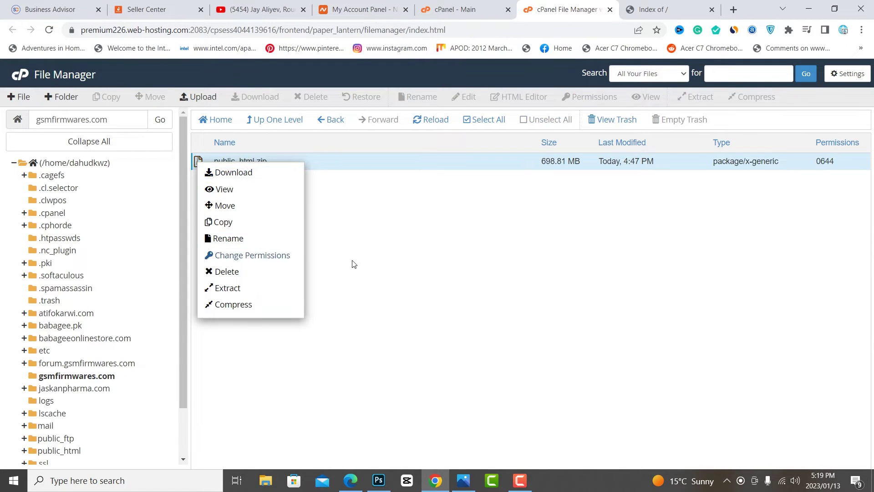
{"action": "left_click", "coordinate": [274, 294]}
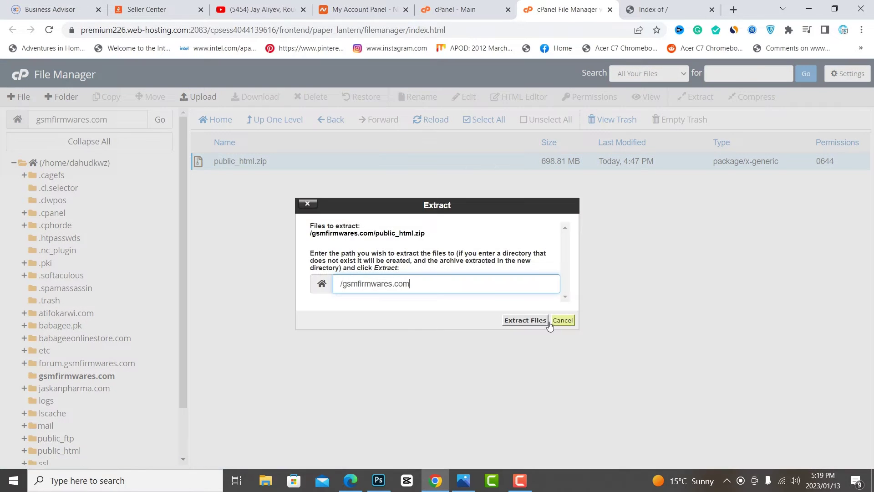
{"action": "left_click", "coordinate": [520, 320]}
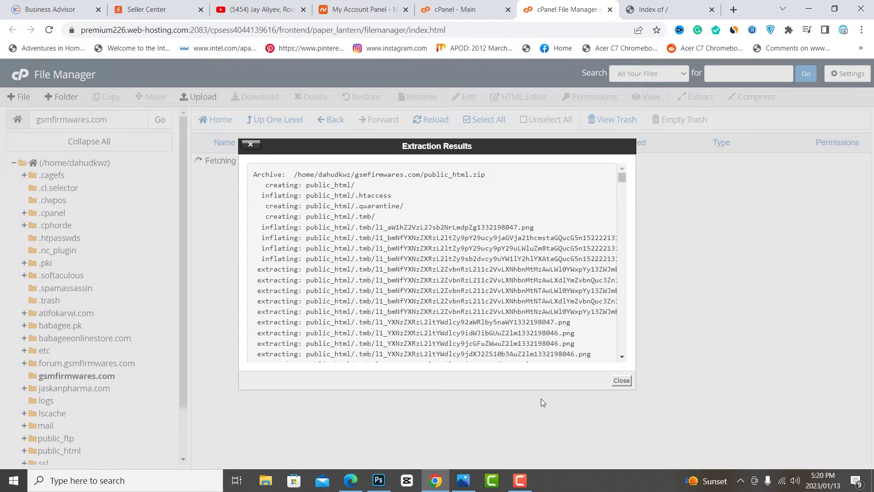
{"action": "left_click", "coordinate": [622, 381]}
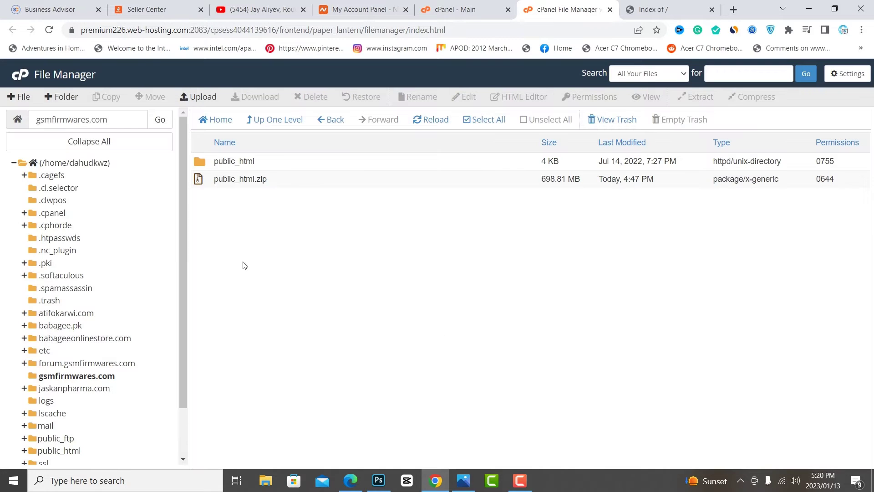
Move all files and folders from the extracted public_html folder up into the /gsmfirmwares.com folder
{"action": "double_click", "coordinate": [203, 160]}
{"action": "scroll", "coordinate": [267, 215], "scroll_direction": "down", "scroll_amount": 10}
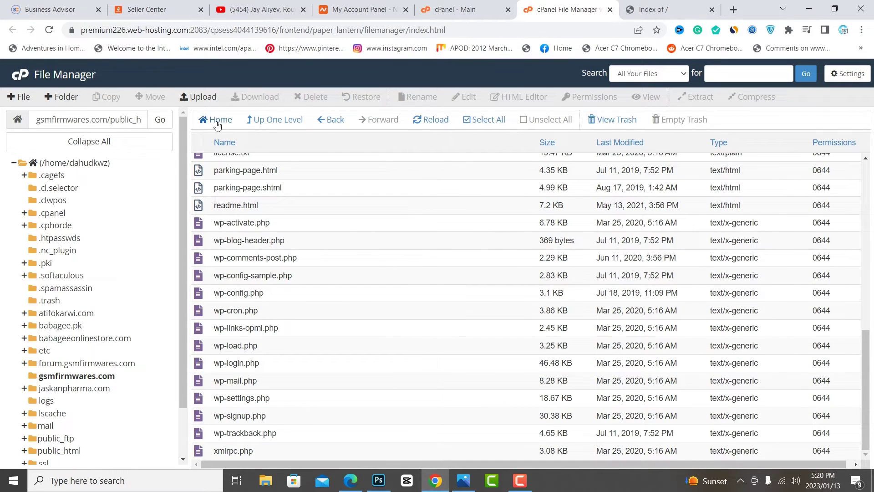
{"action": "left_click", "coordinate": [488, 120]}
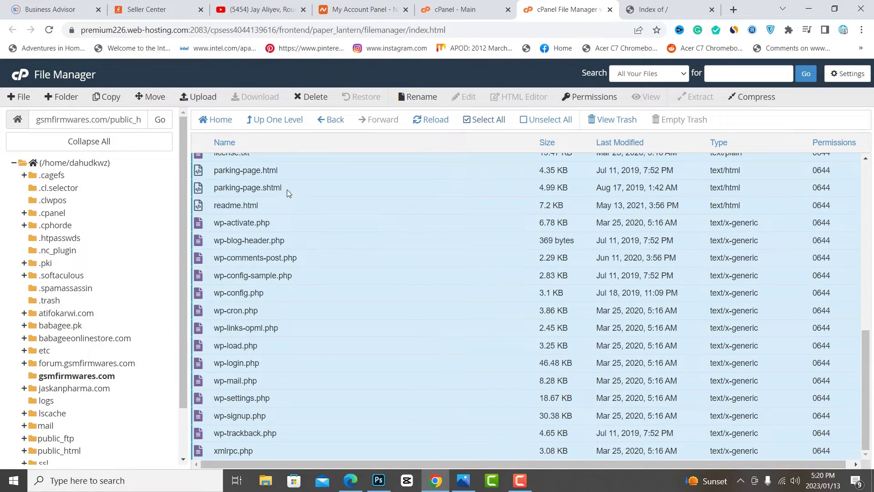
{"action": "left_click", "coordinate": [151, 97]}
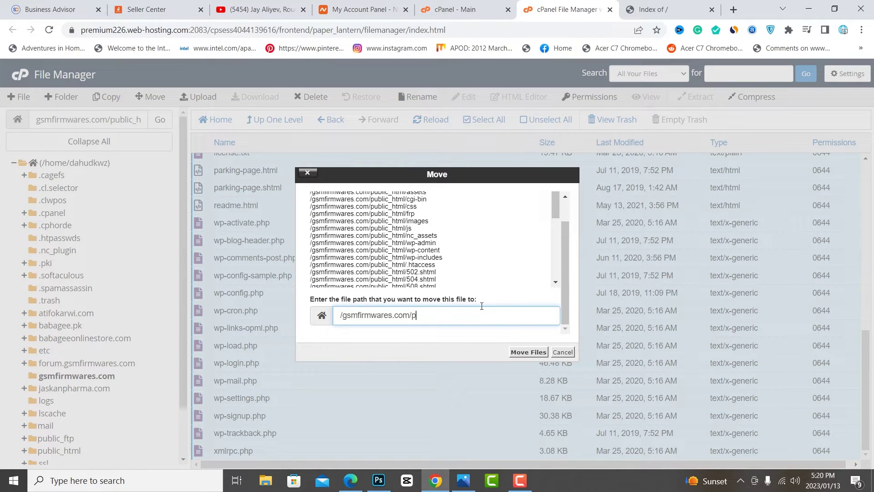
{"action": "left_click", "coordinate": [528, 353]}
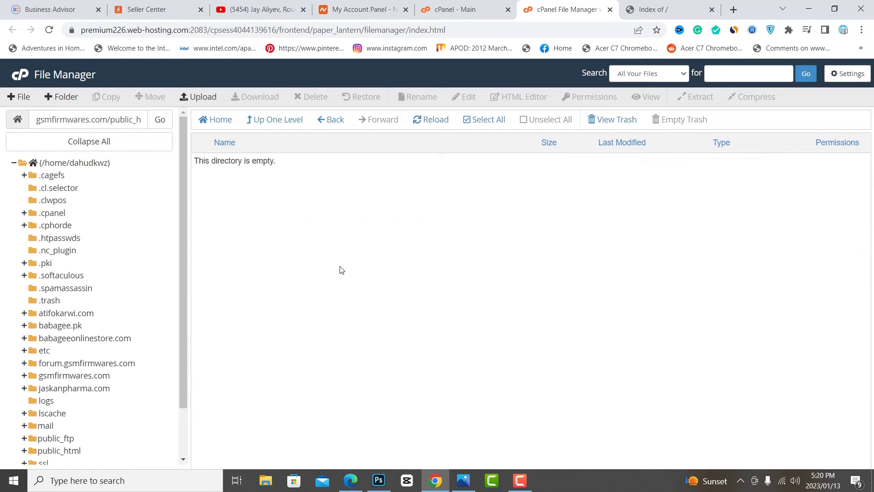
Return to the gsmfirmwares.com folder and move its emptied public_html subfolder to the trash
{"action": "left_click", "coordinate": [277, 119]}
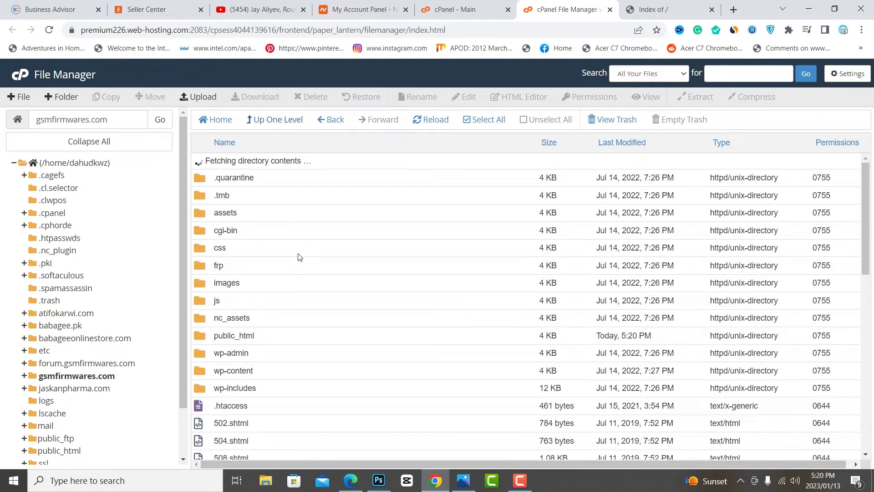
{"action": "scroll", "coordinate": [255, 287], "scroll_direction": "down", "scroll_amount": 1}
{"action": "scroll", "coordinate": [274, 205], "scroll_direction": "up", "scroll_amount": 1}
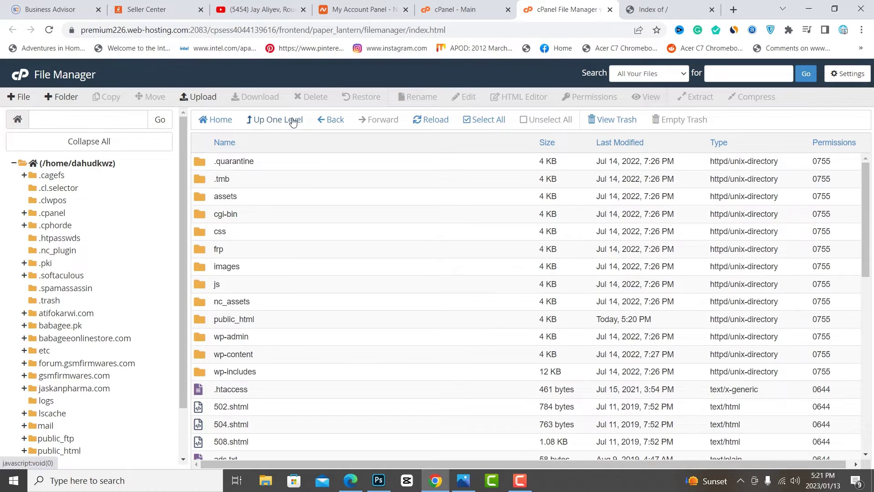
{"action": "left_click", "coordinate": [289, 119]}
{"action": "scroll", "coordinate": [257, 346], "scroll_direction": "down", "scroll_amount": 2}
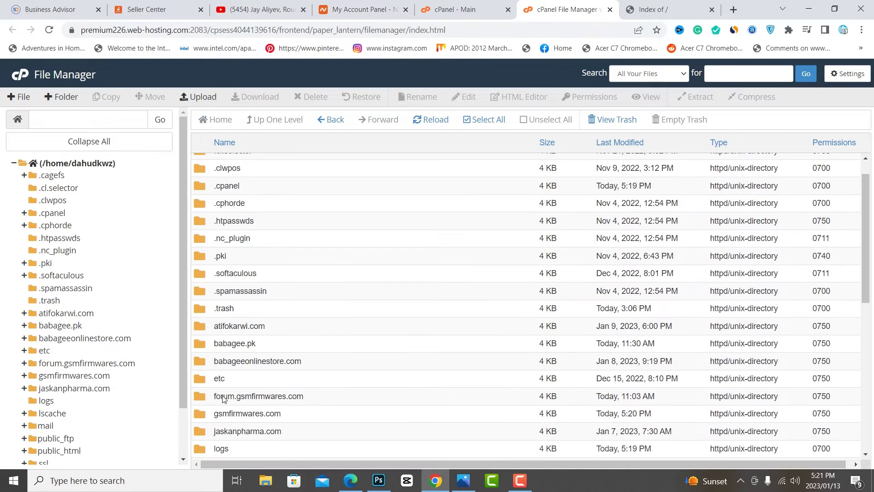
{"action": "double_click", "coordinate": [201, 369]}
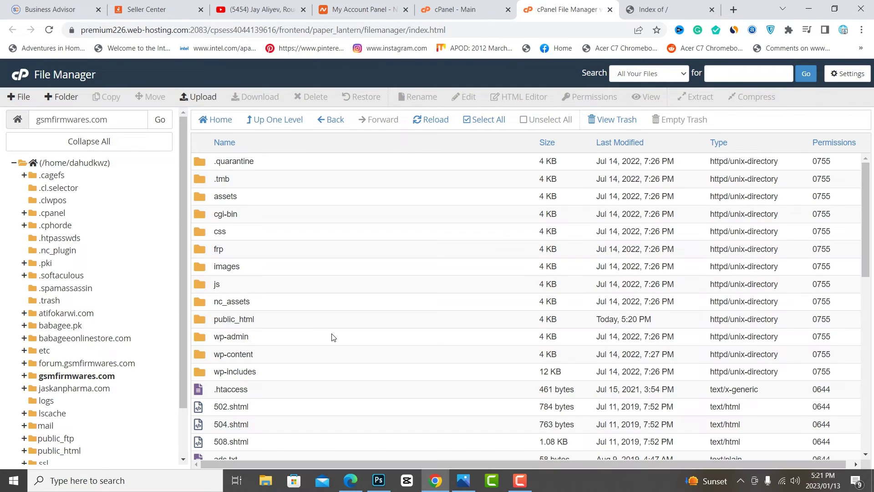
{"action": "scroll", "coordinate": [301, 319], "scroll_direction": "down", "scroll_amount": 1}
{"action": "left_click", "coordinate": [206, 299]}
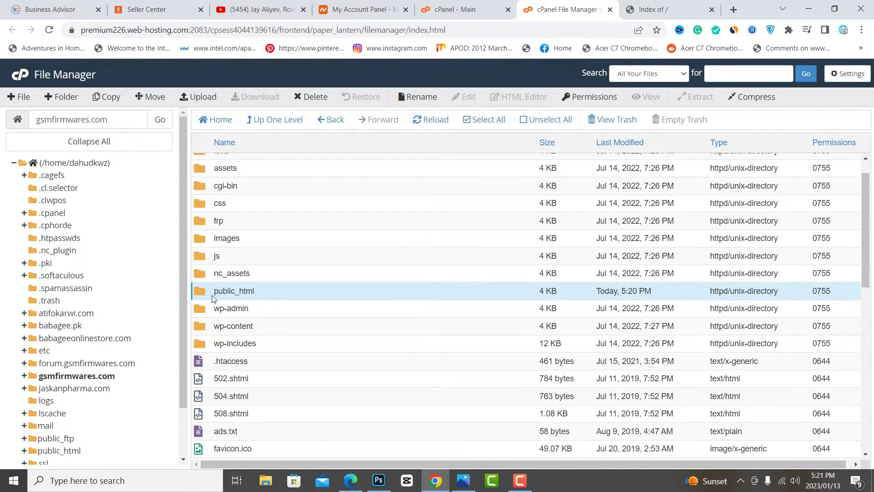
{"action": "left_click", "coordinate": [310, 96]}
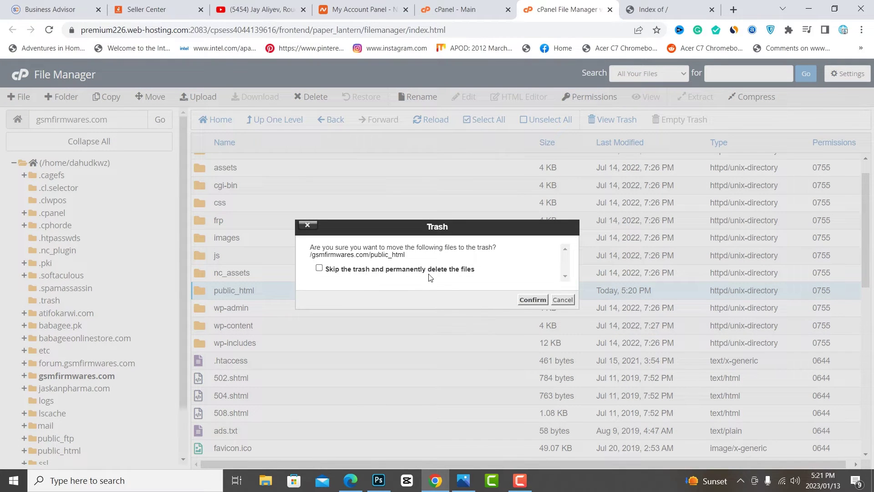
{"action": "left_click", "coordinate": [533, 300]}
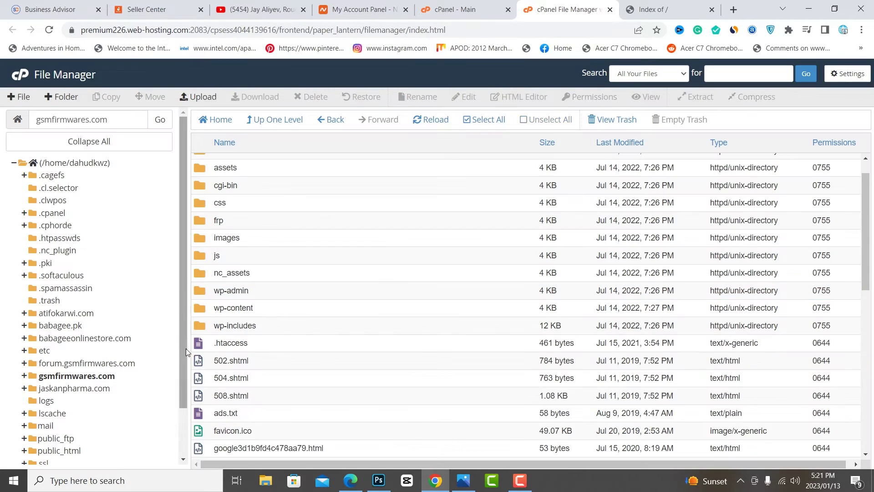
Open wp-config.php from the gsmfirmwares.com folder for editing and select the wp57 suffix of the DB_USER value
{"action": "scroll", "coordinate": [292, 319], "scroll_direction": "down", "scroll_amount": 6}
{"action": "scroll", "coordinate": [308, 342], "scroll_direction": "down", "scroll_amount": 3}
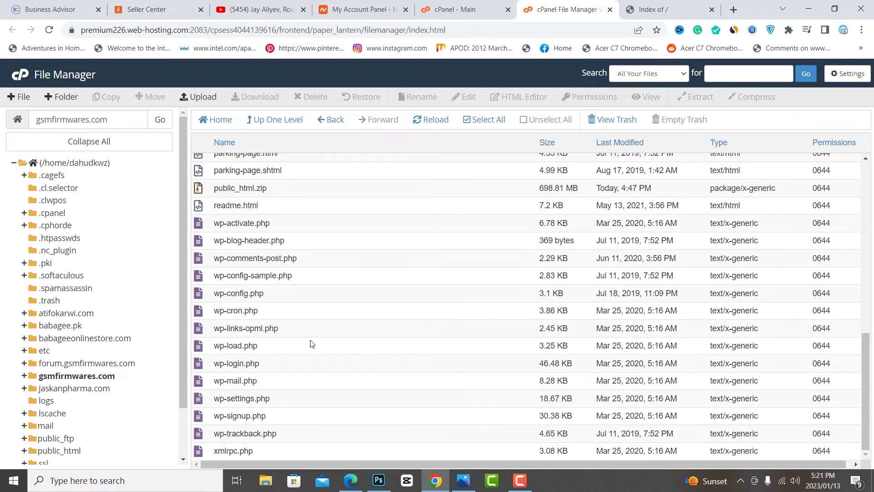
{"action": "scroll", "coordinate": [319, 343], "scroll_direction": "up", "scroll_amount": 10}
{"action": "scroll", "coordinate": [364, 316], "scroll_direction": "down", "scroll_amount": 5}
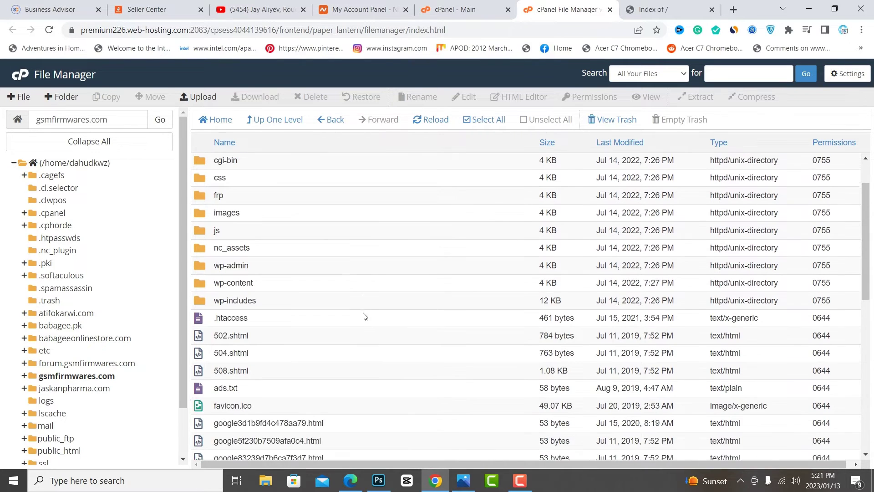
{"action": "scroll", "coordinate": [321, 357], "scroll_direction": "down", "scroll_amount": 5}
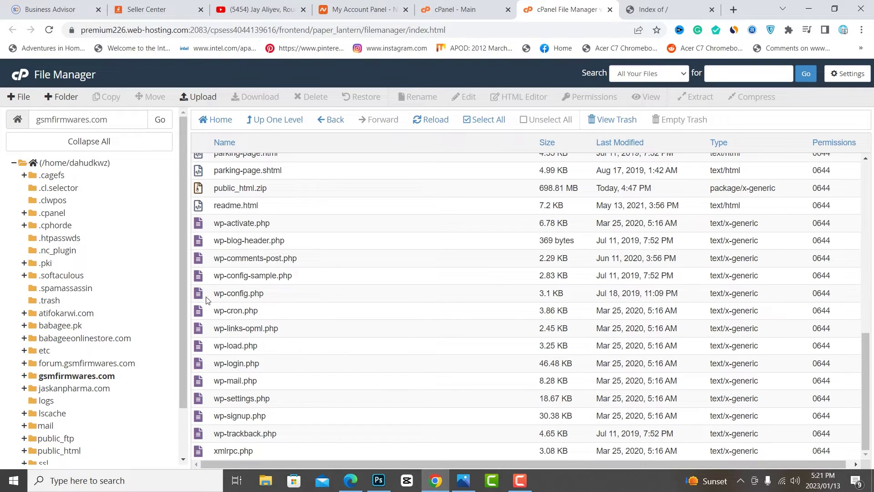
{"action": "left_click", "coordinate": [207, 300]}
{"action": "left_click", "coordinate": [461, 97]}
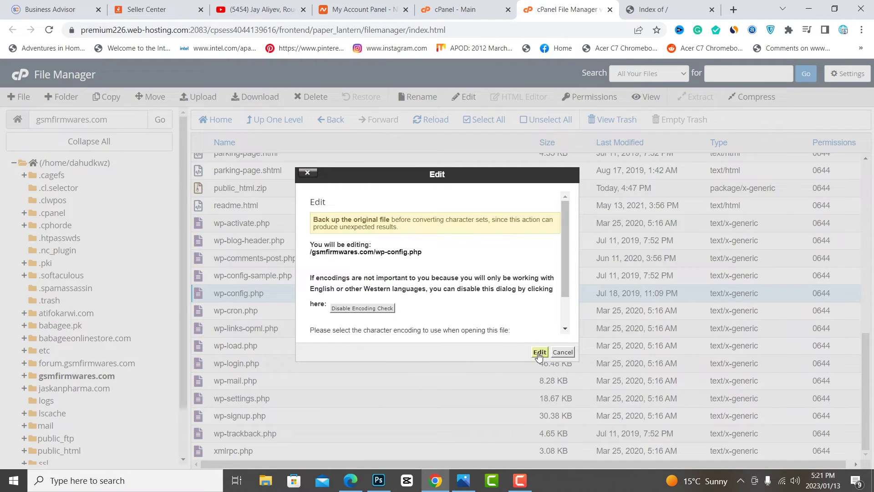
{"action": "left_click", "coordinate": [539, 353]}
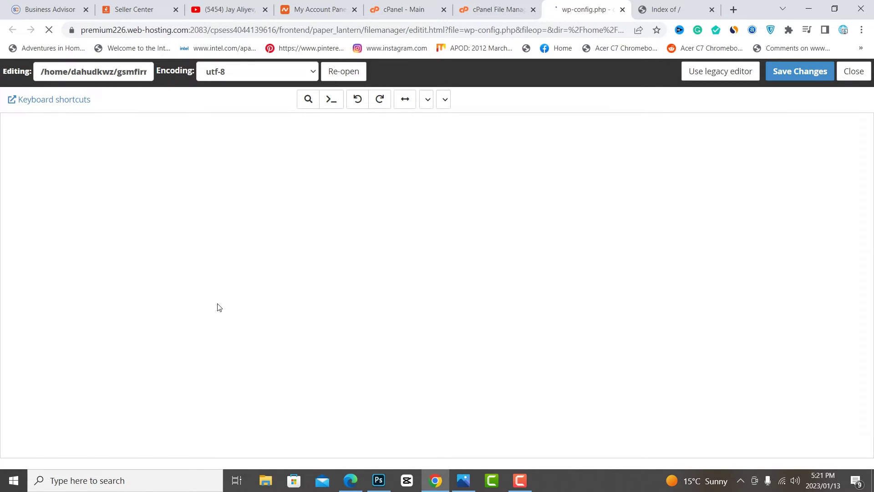
{"action": "scroll", "coordinate": [175, 338], "scroll_direction": "down", "scroll_amount": 1}
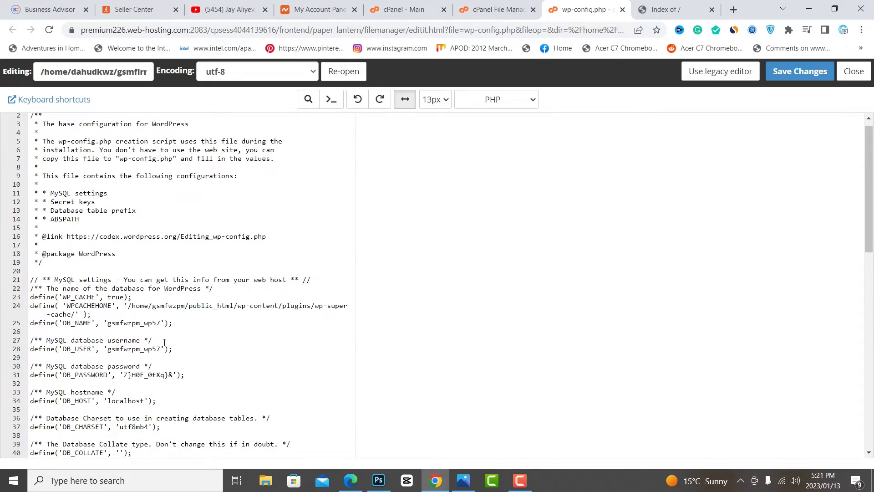
{"action": "left_click_drag", "start_coordinate": [161, 348], "coordinate": [149, 348]}
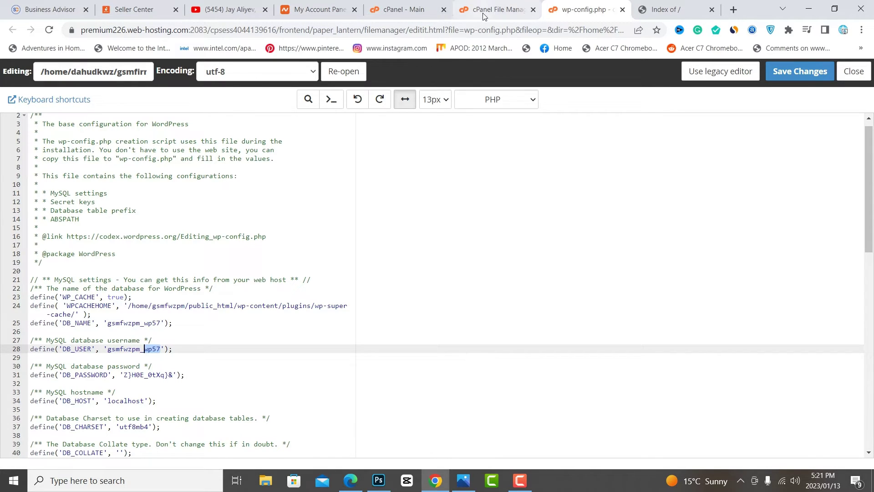
Open cPanel's MySQL Databases page and create a new database with the name suffix wp57
{"action": "left_click", "coordinate": [403, 9]}
{"action": "scroll", "coordinate": [267, 335], "scroll_direction": "down", "scroll_amount": 9}
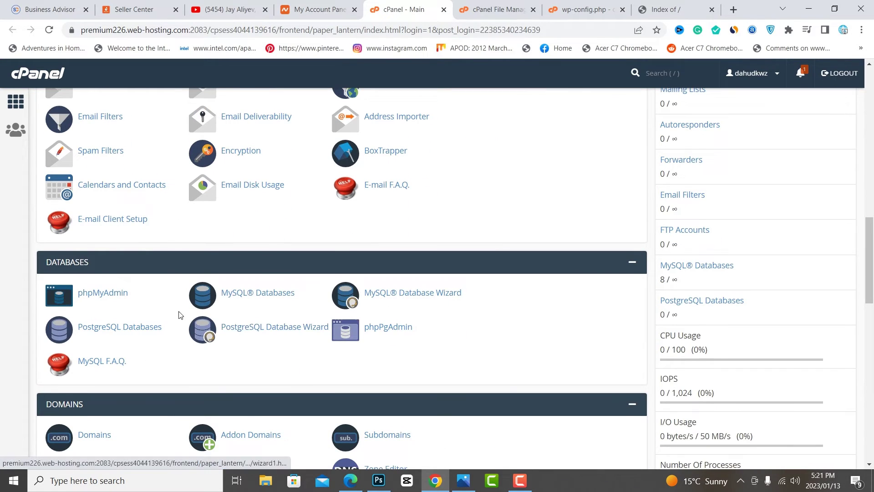
{"action": "left_click", "coordinate": [275, 298]}
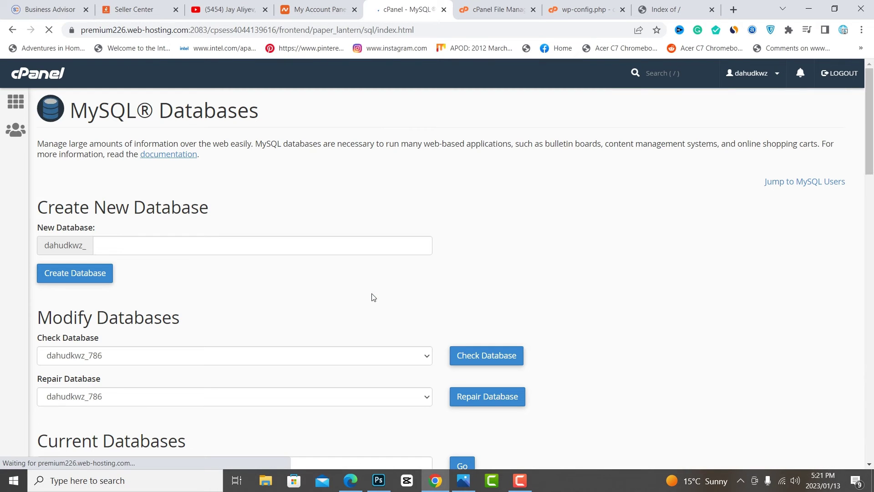
{"action": "left_click", "coordinate": [121, 243]}
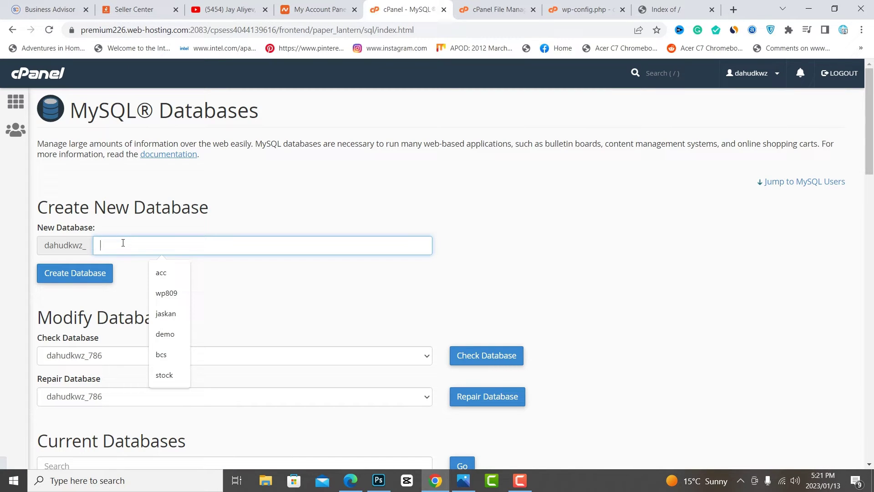
{"action": "type", "text": "wp"}
{"action": "type", "text": "5"}
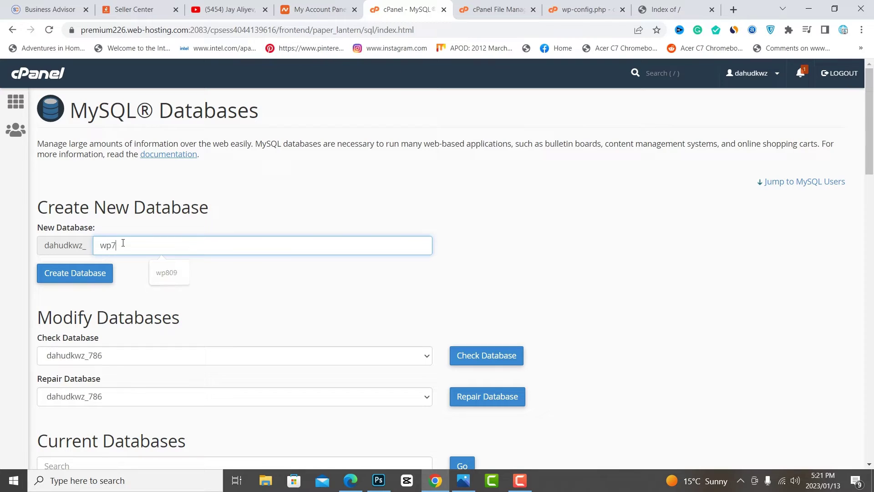
{"action": "key", "text": "BackSpace"}
{"action": "type", "text": "57"}
{"action": "left_click", "coordinate": [86, 275]}
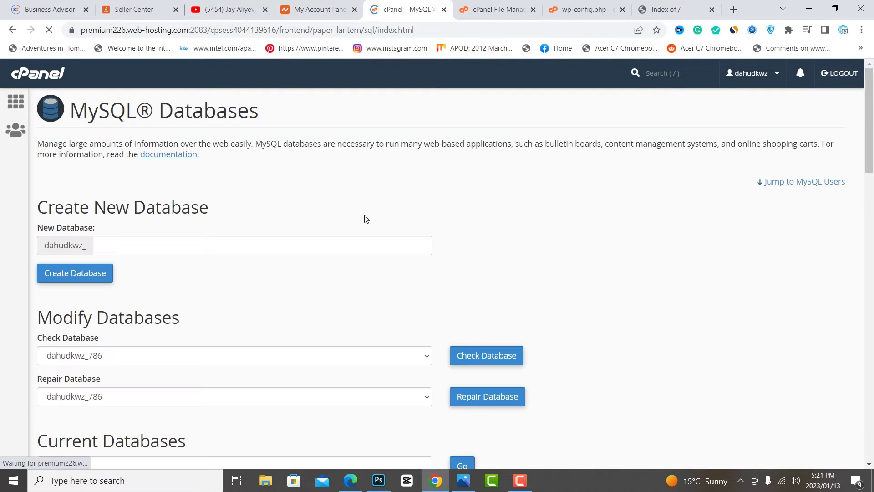
Check the current databases list and enter wp57 as the username for a new MySQL user
{"action": "scroll", "coordinate": [211, 370], "scroll_direction": "down", "scroll_amount": 5}
{"action": "scroll", "coordinate": [131, 234], "scroll_direction": "up", "scroll_amount": 1}
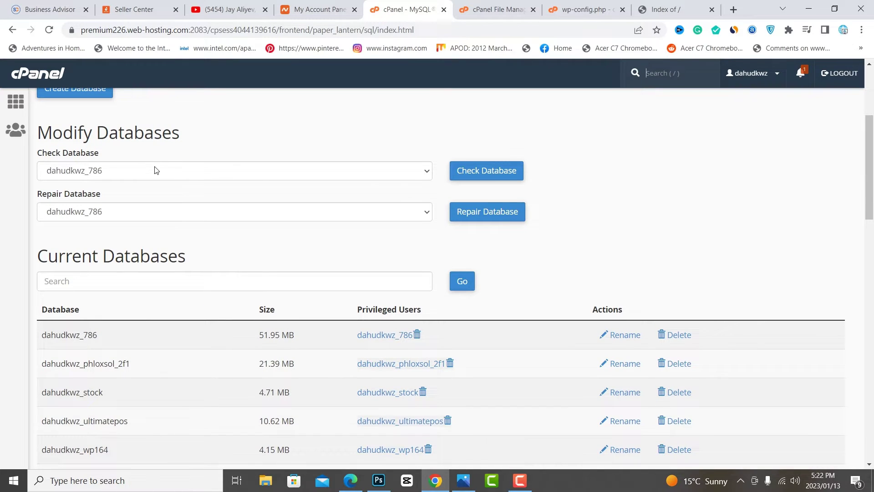
{"action": "scroll", "coordinate": [154, 171], "scroll_direction": "up", "scroll_amount": 1}
{"action": "scroll", "coordinate": [160, 234], "scroll_direction": "down", "scroll_amount": 3}
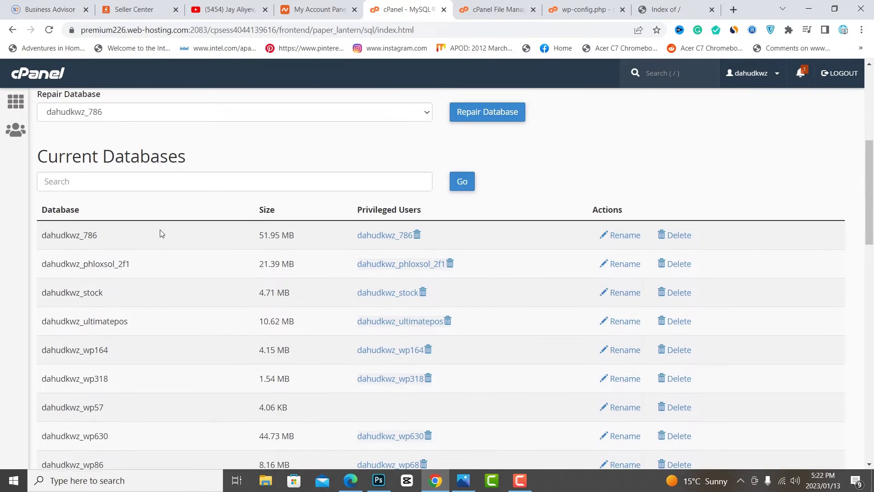
{"action": "scroll", "coordinate": [160, 234], "scroll_direction": "down", "scroll_amount": 6}
{"action": "scroll", "coordinate": [160, 233], "scroll_direction": "down", "scroll_amount": 1}
{"action": "left_click", "coordinate": [133, 308]}
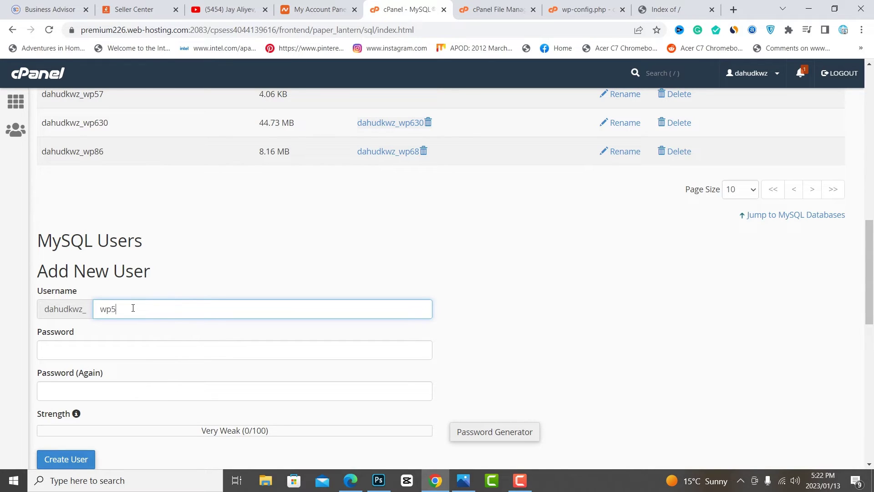
{"action": "scroll", "coordinate": [180, 255], "scroll_direction": "down", "scroll_amount": 2}
{"action": "left_click", "coordinate": [148, 277]}
{"action": "left_click", "coordinate": [109, 375]}
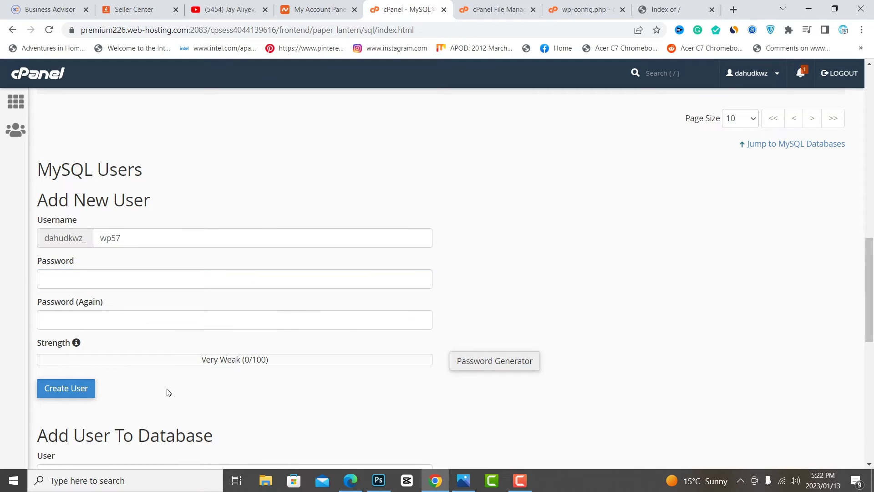
Generate a password for the new MySQL user, mark it as copied to a safe place, and copy it
{"action": "left_click", "coordinate": [485, 368]}
{"action": "left_click", "coordinate": [410, 226]}
{"action": "key", "text": "ctrl+a"}
{"action": "left_click", "coordinate": [398, 253]}
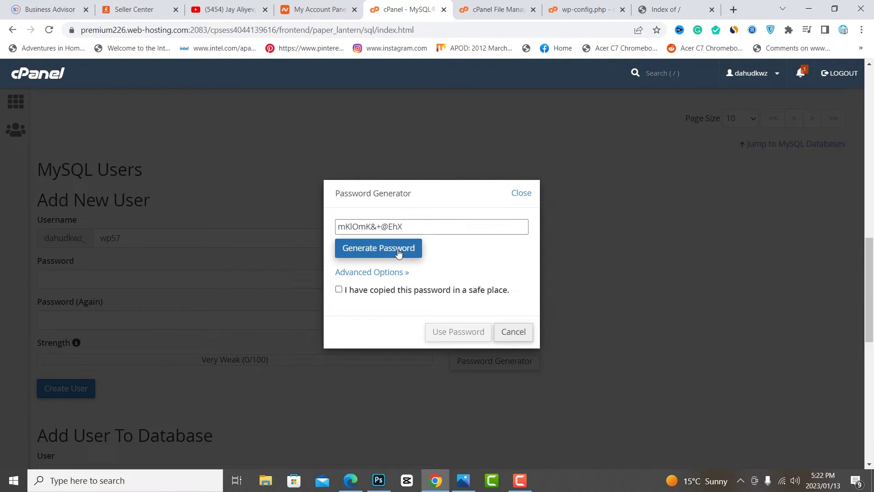
{"action": "left_click", "coordinate": [339, 290]}
{"action": "left_click_drag", "start_coordinate": [416, 226], "coordinate": [336, 226]}
{"action": "right_click", "coordinate": [359, 227]}
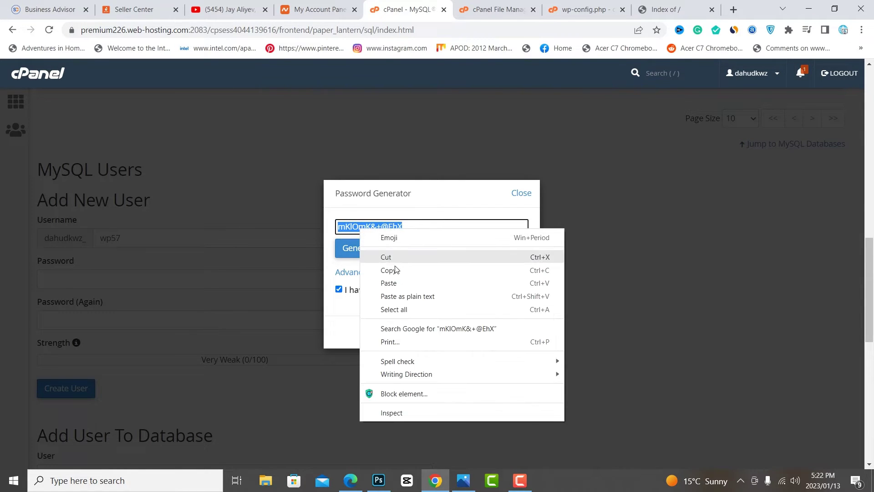
{"action": "left_click", "coordinate": [390, 270]}
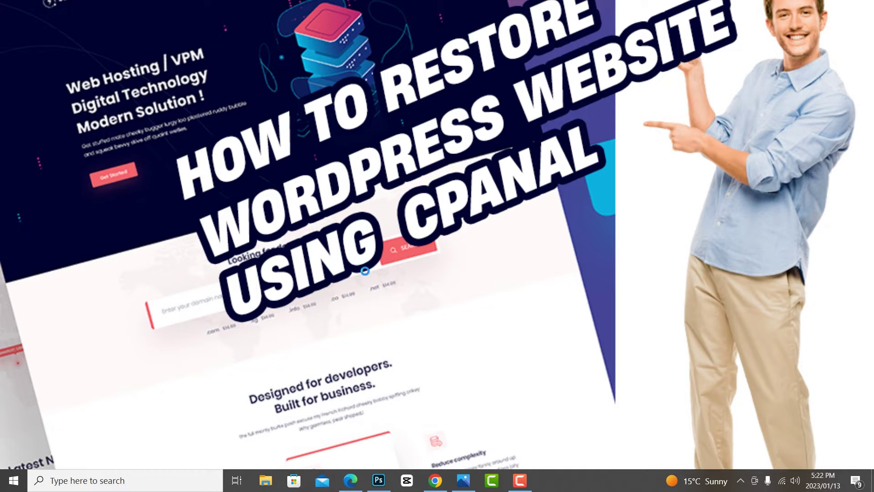
Create a new text document on the desktop and turn on the display of desktop icons
{"action": "right_click", "coordinate": [355, 180]}
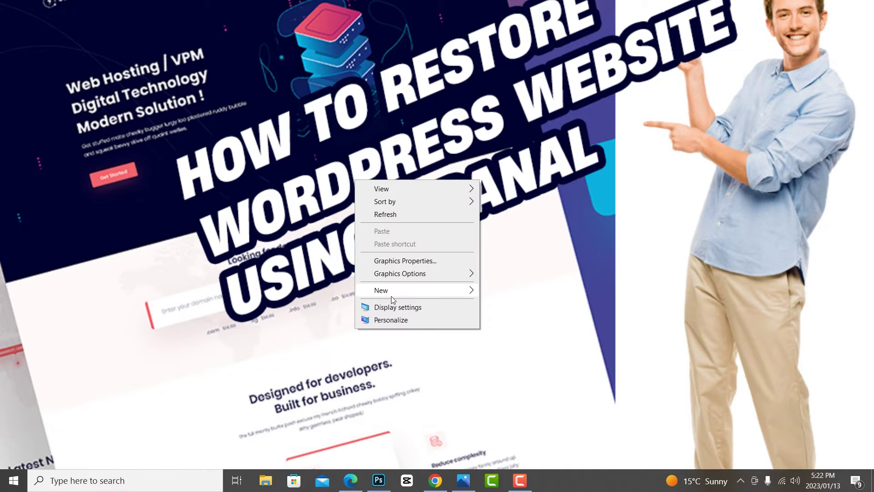
{"action": "mouse_move", "coordinate": [392, 292]}
{"action": "left_click", "coordinate": [532, 411]}
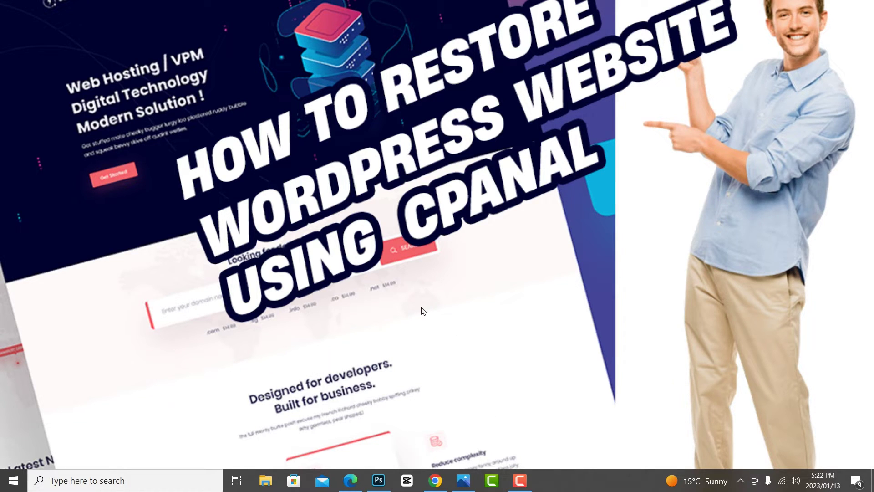
{"action": "right_click", "coordinate": [430, 258]}
{"action": "mouse_move", "coordinate": [546, 384]}
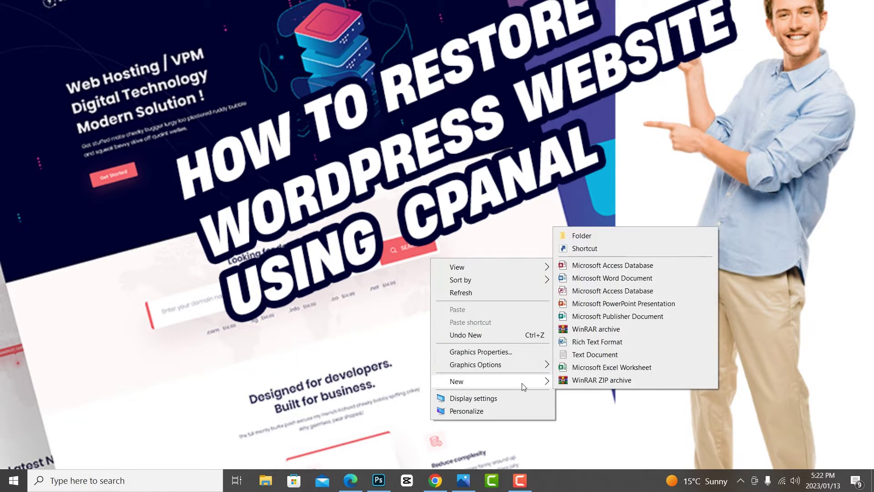
{"action": "mouse_move", "coordinate": [542, 271]}
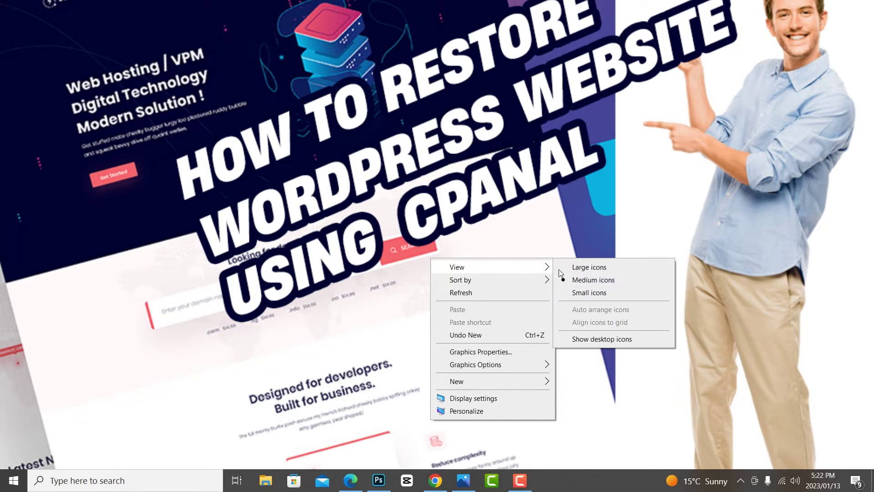
{"action": "left_click", "coordinate": [603, 338]}
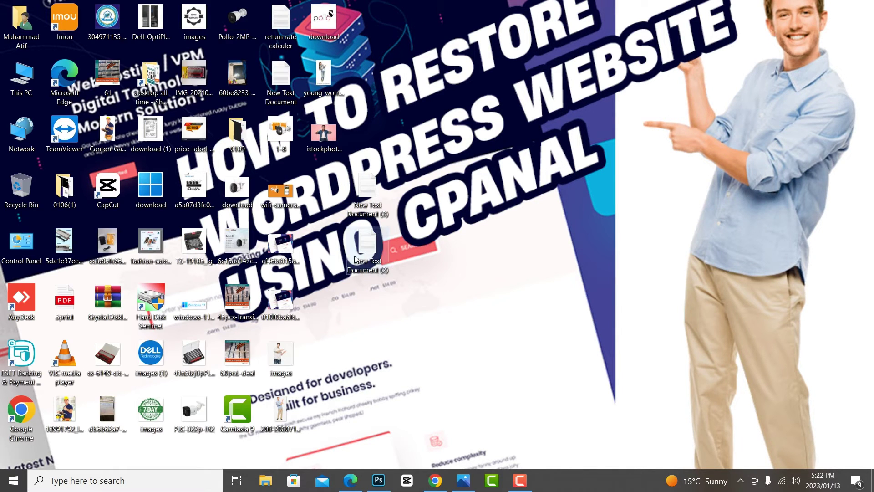
Paste the generated MySQL password into New Text Document (3) on the desktop, then close the file and save it
{"action": "double_click", "coordinate": [355, 259]}
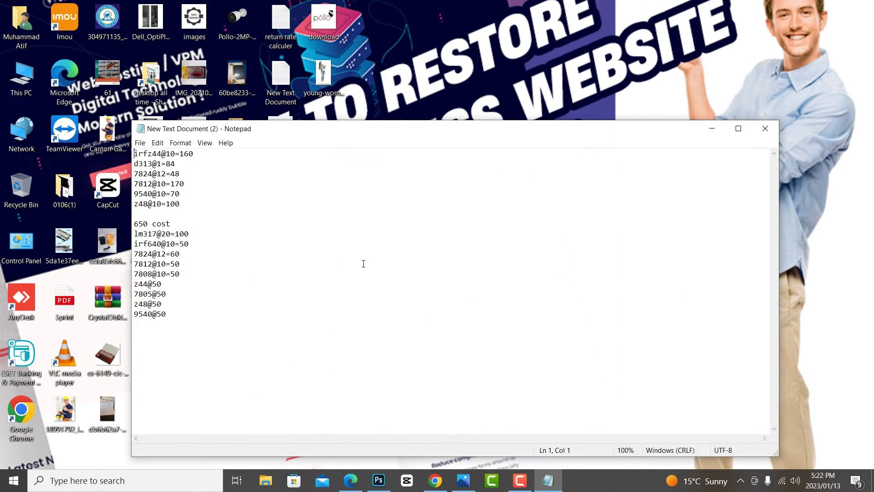
{"action": "left_click", "coordinate": [767, 130]}
{"action": "double_click", "coordinate": [364, 199]}
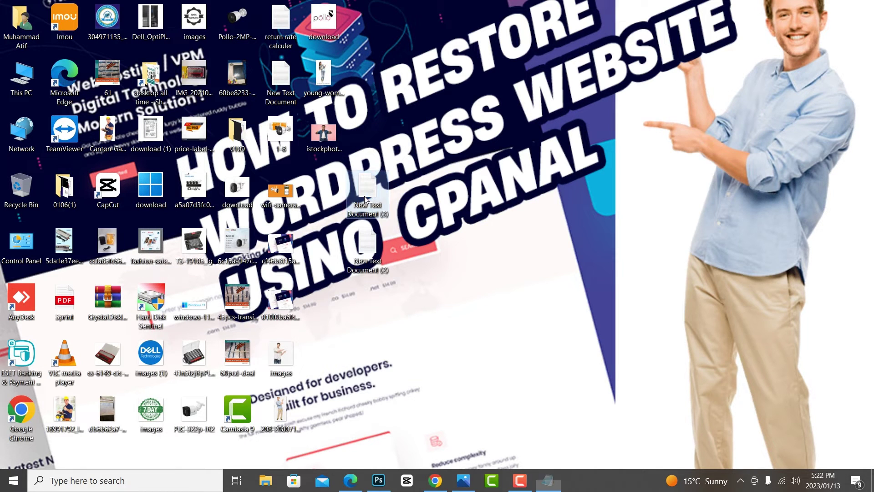
{"action": "right_click", "coordinate": [343, 205]}
{"action": "left_click", "coordinate": [374, 246]}
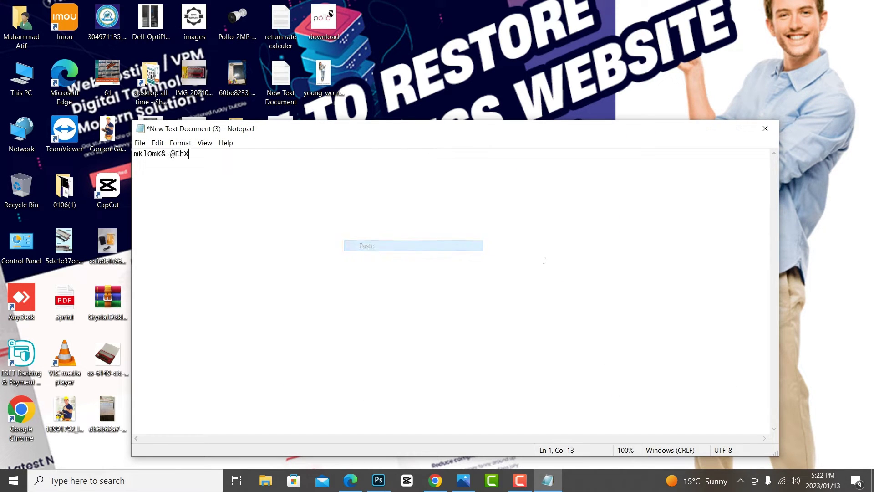
{"action": "left_click", "coordinate": [765, 129]}
{"action": "left_click", "coordinate": [409, 255]}
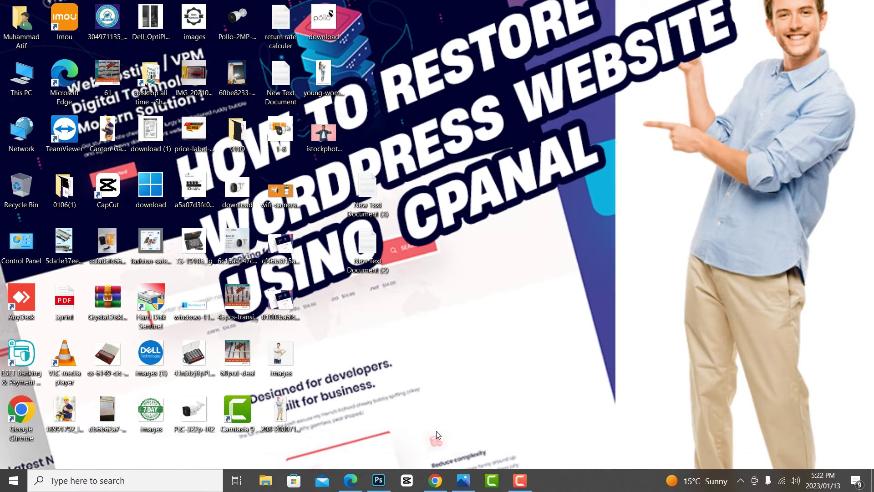
Back in Chrome, apply the generated password, create the MySQL user wp57, and decline saving the password in the browser
{"action": "left_click", "coordinate": [435, 481]}
{"action": "left_click", "coordinate": [449, 332]}
{"action": "scroll", "coordinate": [232, 411], "scroll_direction": "down", "scroll_amount": 3}
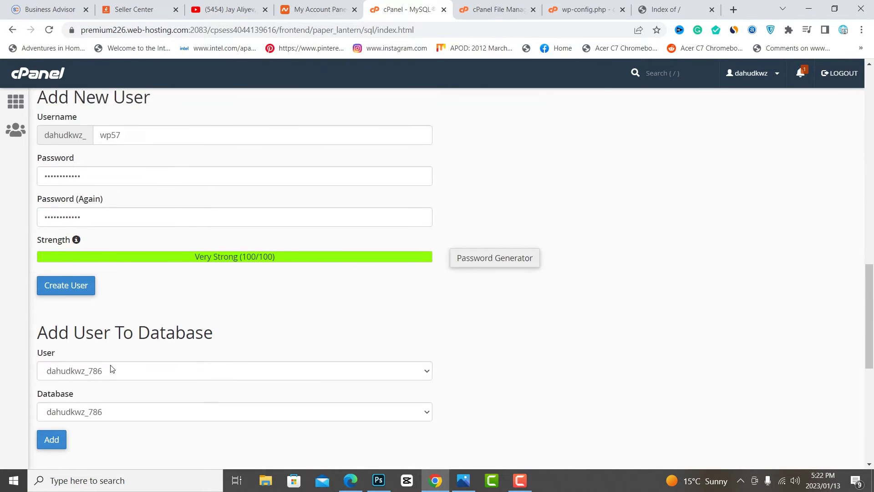
{"action": "left_click", "coordinate": [76, 251]}
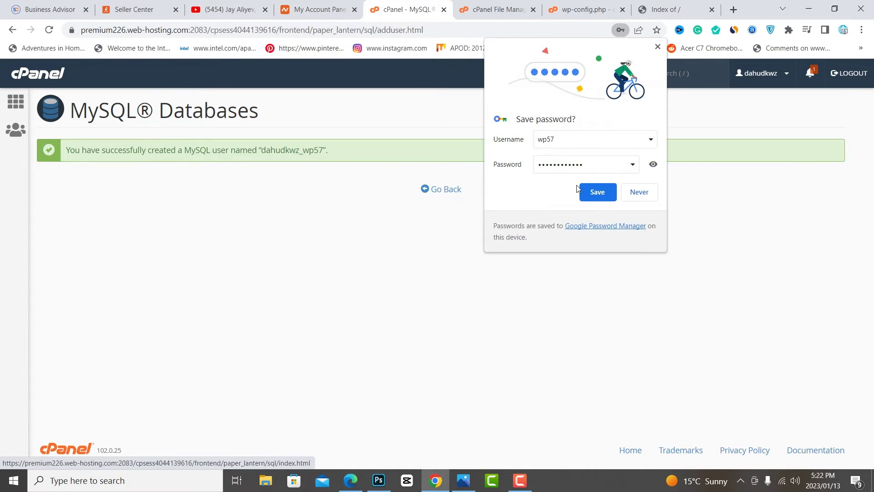
{"action": "left_click", "coordinate": [637, 191]}
Return to the MySQL Databases page and add the wp57 user to the wp57 database
{"action": "left_click", "coordinate": [456, 192]}
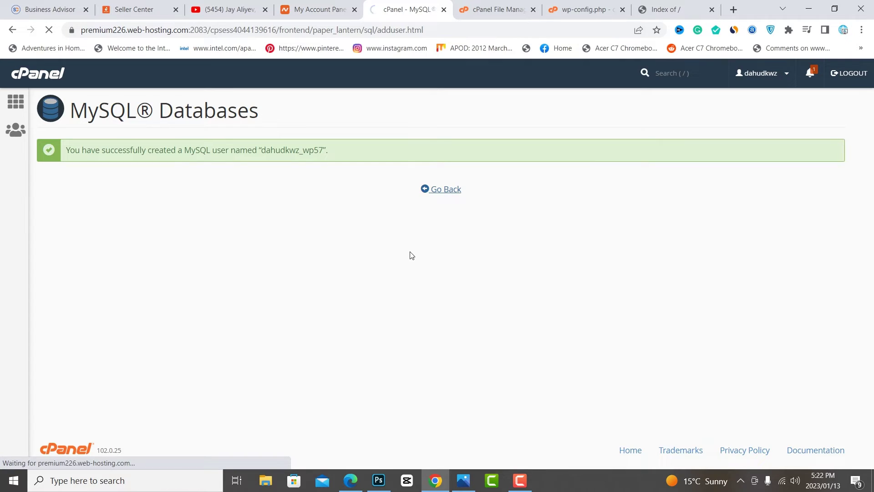
{"action": "scroll", "coordinate": [280, 286], "scroll_direction": "down", "scroll_amount": 7}
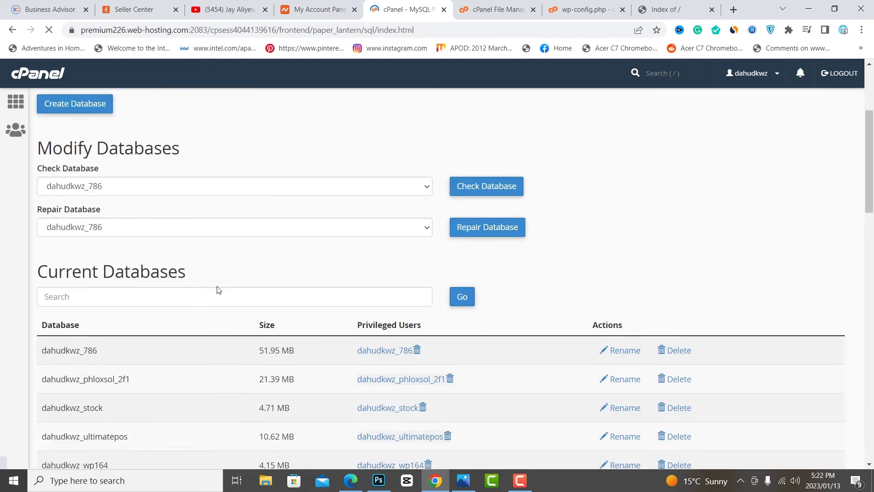
{"action": "scroll", "coordinate": [217, 290], "scroll_direction": "down", "scroll_amount": 12}
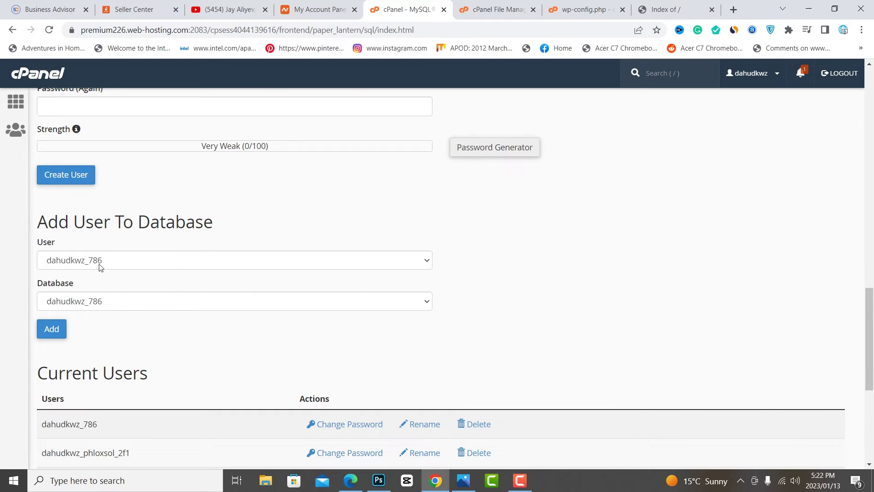
{"action": "left_click", "coordinate": [109, 264]}
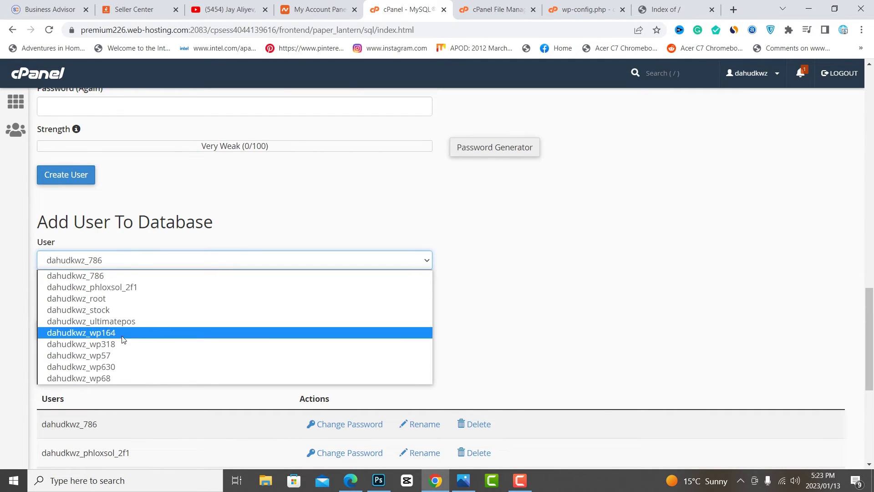
{"action": "left_click", "coordinate": [123, 356]}
{"action": "left_click", "coordinate": [108, 302]}
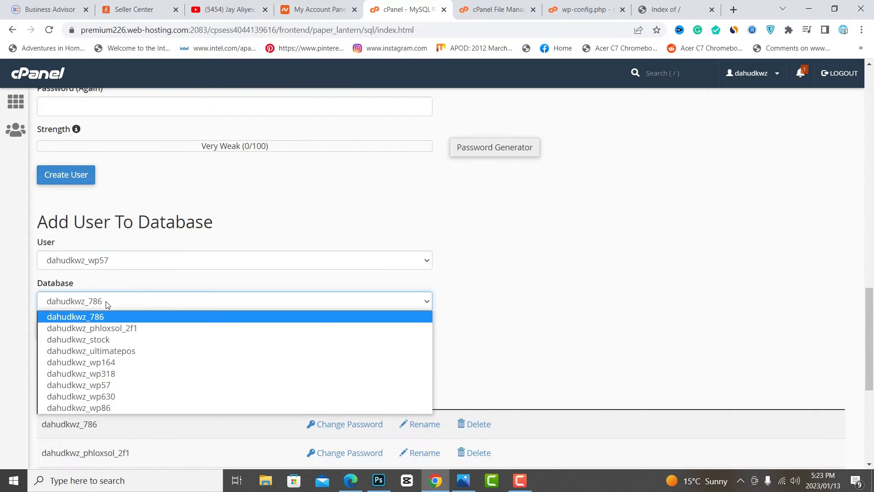
{"action": "left_click", "coordinate": [122, 386]}
{"action": "left_click", "coordinate": [56, 332]}
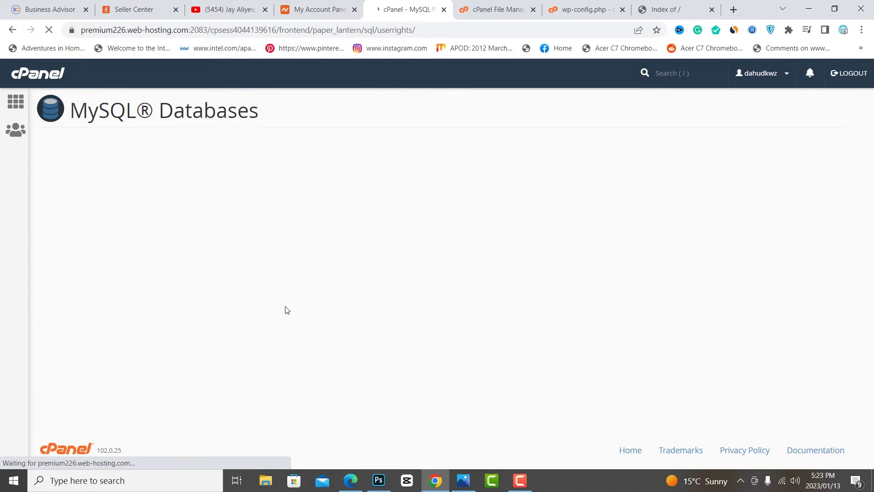
Grant the wp57 user all privileges on the wp57 database and apply the changes
{"action": "left_click", "coordinate": [45, 213]}
{"action": "scroll", "coordinate": [467, 322], "scroll_direction": "down", "scroll_amount": 3}
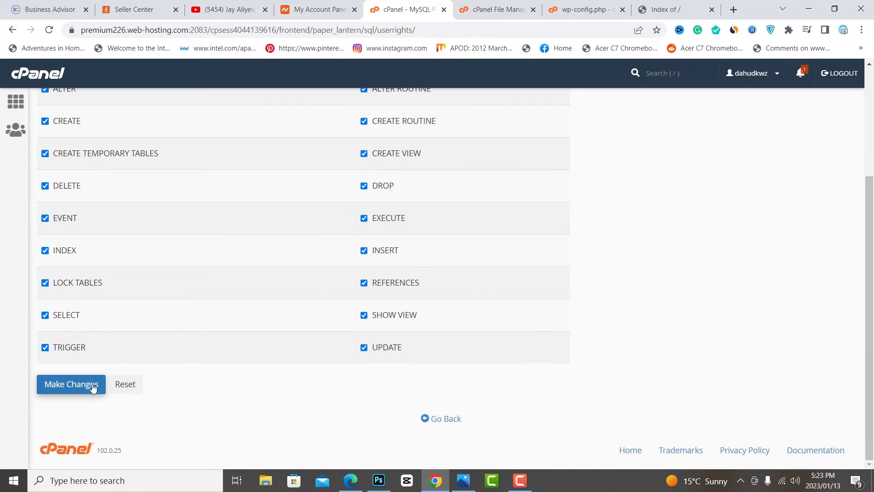
{"action": "left_click", "coordinate": [93, 386]}
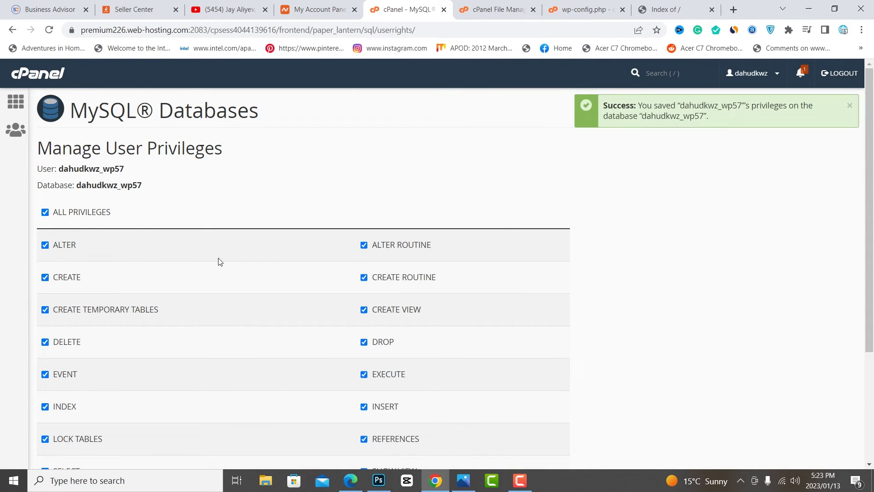
Copy the full MySQL username from the privileges page and paste it over the DB_USER value in wp-config.php
{"action": "left_click_drag", "start_coordinate": [125, 169], "coordinate": [61, 168]}
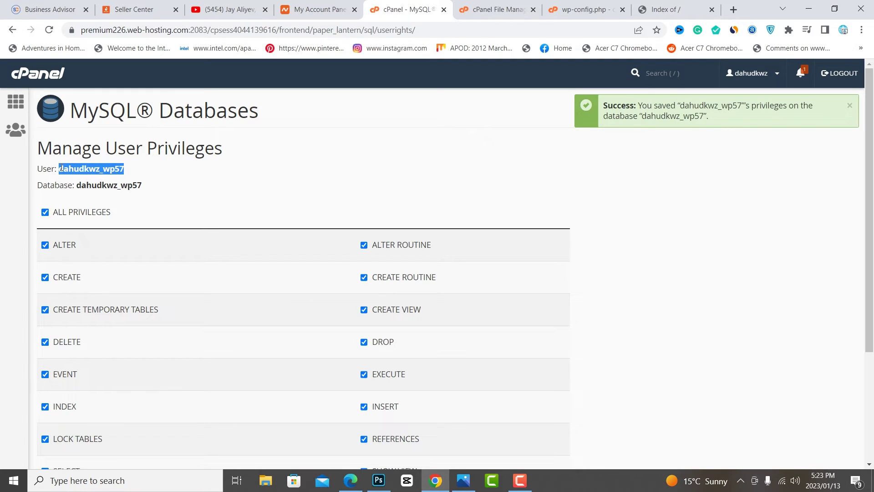
{"action": "right_click", "coordinate": [81, 172]}
{"action": "left_click", "coordinate": [97, 177]}
{"action": "left_click", "coordinate": [650, 5]}
{"action": "left_click", "coordinate": [585, 10]}
{"action": "scroll", "coordinate": [140, 373], "scroll_direction": "up", "scroll_amount": 1}
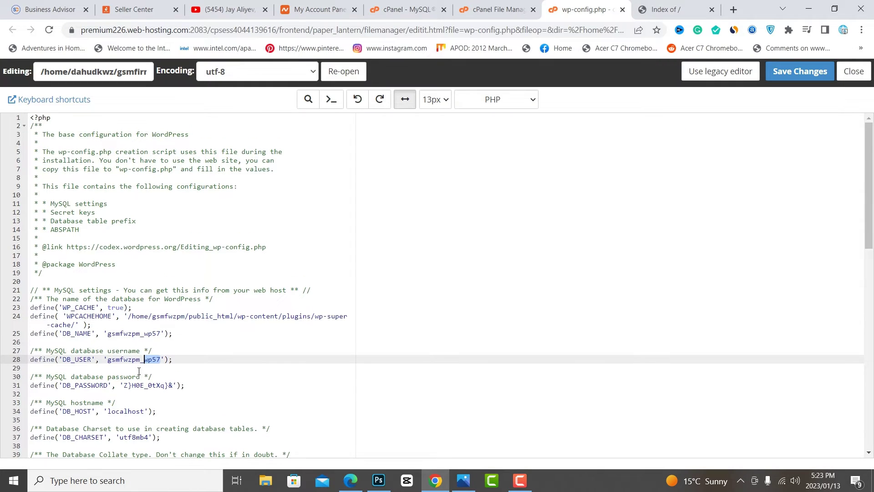
{"action": "left_click_drag", "start_coordinate": [108, 361], "coordinate": [161, 360]}
{"action": "right_click", "coordinate": [153, 361]}
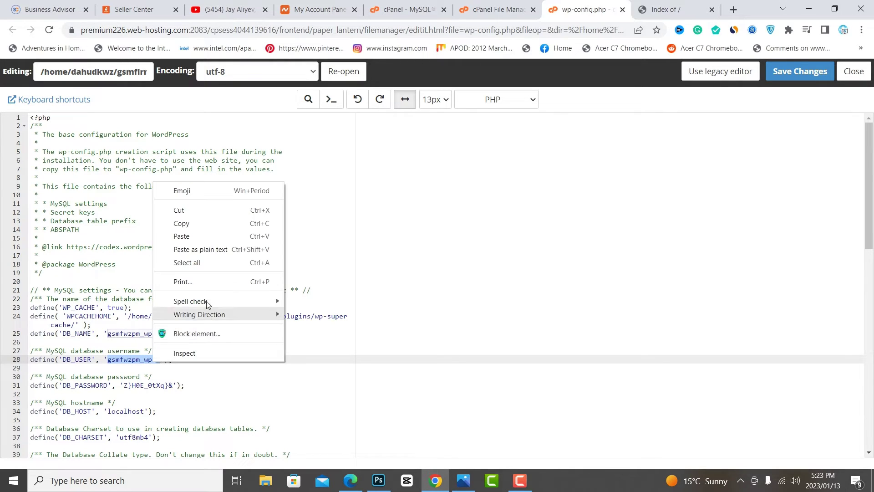
{"action": "left_click", "coordinate": [182, 236]}
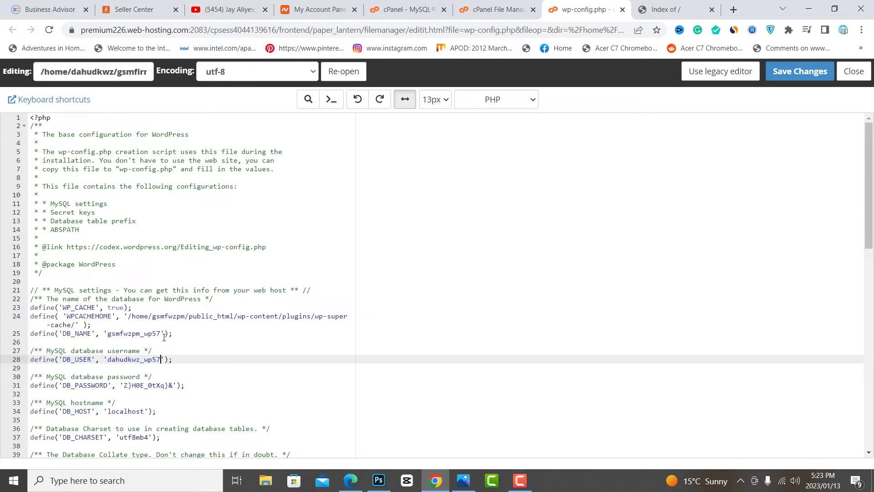
Replace the DB_NAME value in wp-config.php with the copied name ending in wp57
{"action": "left_click_drag", "start_coordinate": [161, 333], "coordinate": [119, 333]}
{"action": "right_click", "coordinate": [114, 337]}
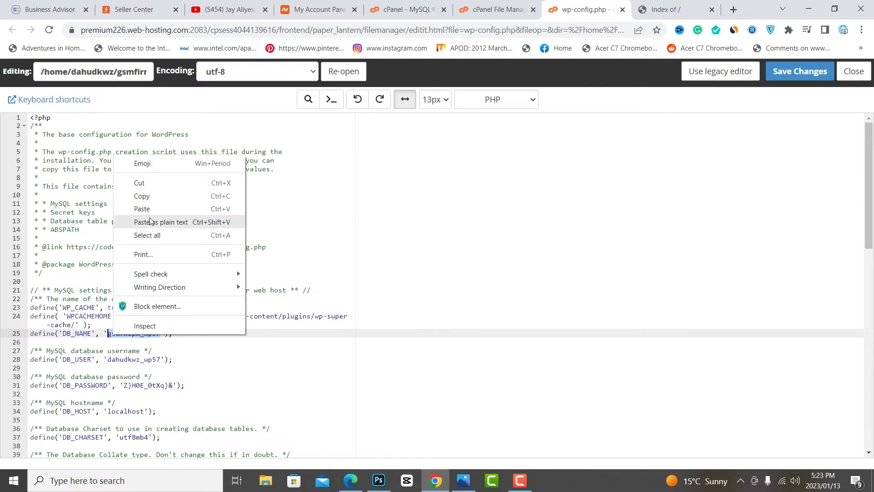
{"action": "left_click", "coordinate": [132, 208]}
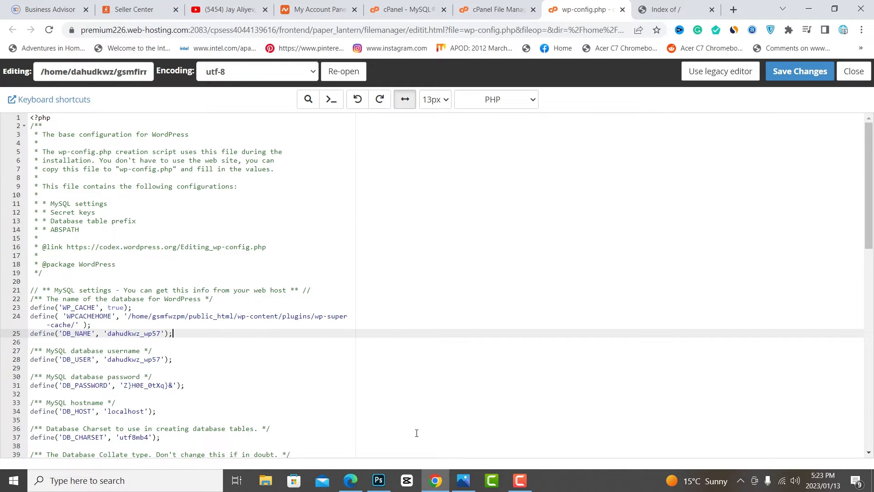
Copy the stored MySQL password from New Text Document (3) on the desktop and close the file
{"action": "left_click", "coordinate": [438, 479]}
{"action": "double_click", "coordinate": [359, 200]}
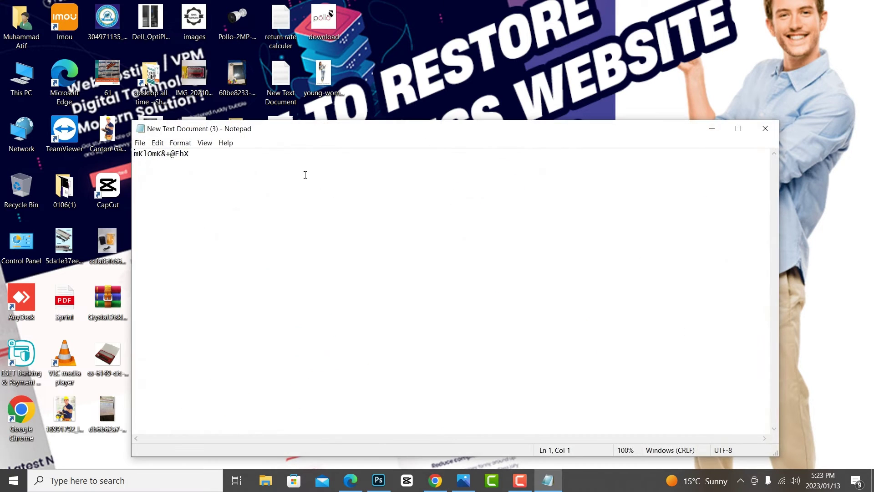
{"action": "left_click_drag", "start_coordinate": [200, 153], "coordinate": [125, 158]}
{"action": "right_click", "coordinate": [150, 162]}
{"action": "left_click", "coordinate": [173, 189]}
{"action": "left_click", "coordinate": [766, 129]}
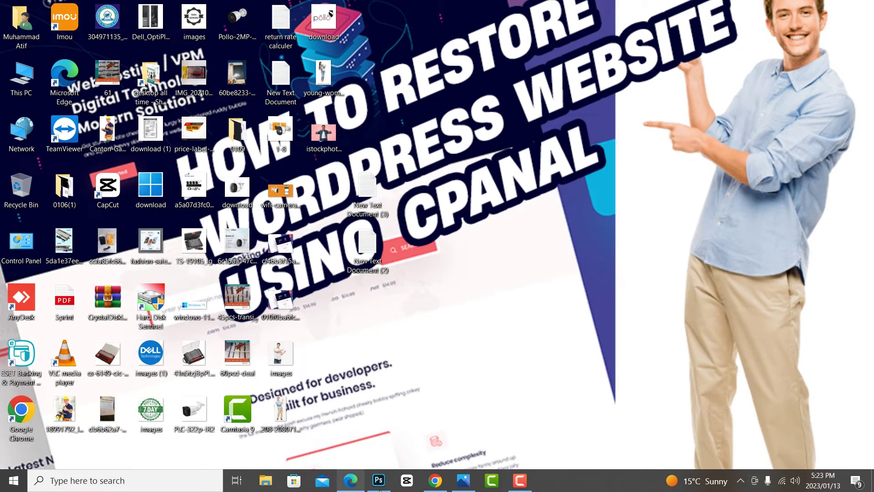
Switch back to Chrome and replace the DB_PASSWORD value in wp-config.php with the copied database password
{"action": "left_click", "coordinate": [436, 480]}
{"action": "scroll", "coordinate": [230, 368], "scroll_direction": "down", "scroll_amount": 1}
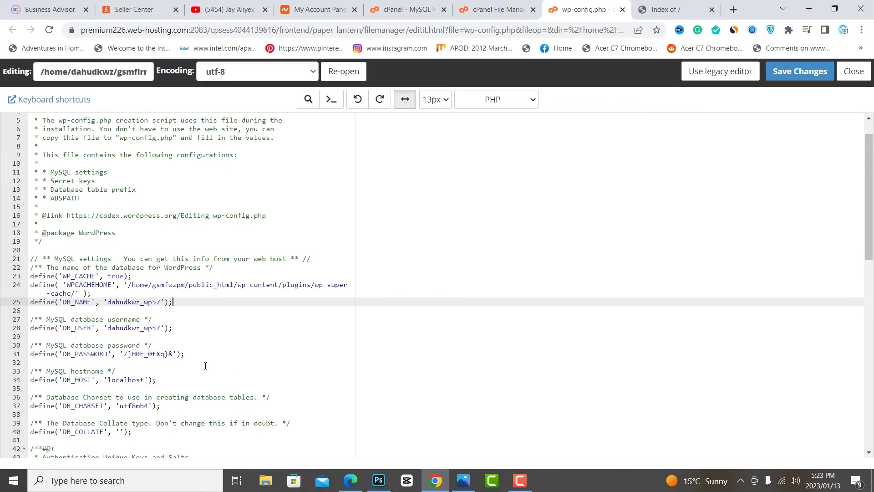
{"action": "left_click_drag", "start_coordinate": [173, 354], "coordinate": [123, 355]}
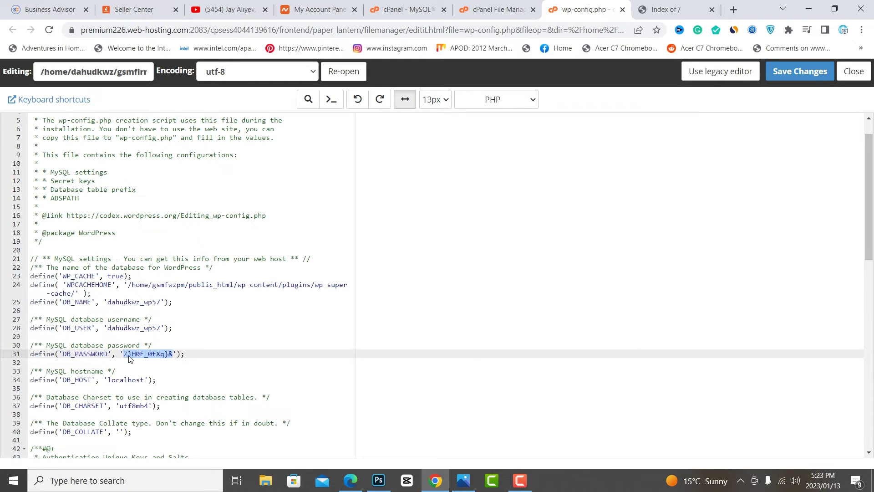
{"action": "right_click", "coordinate": [129, 359]}
{"action": "left_click", "coordinate": [164, 229]}
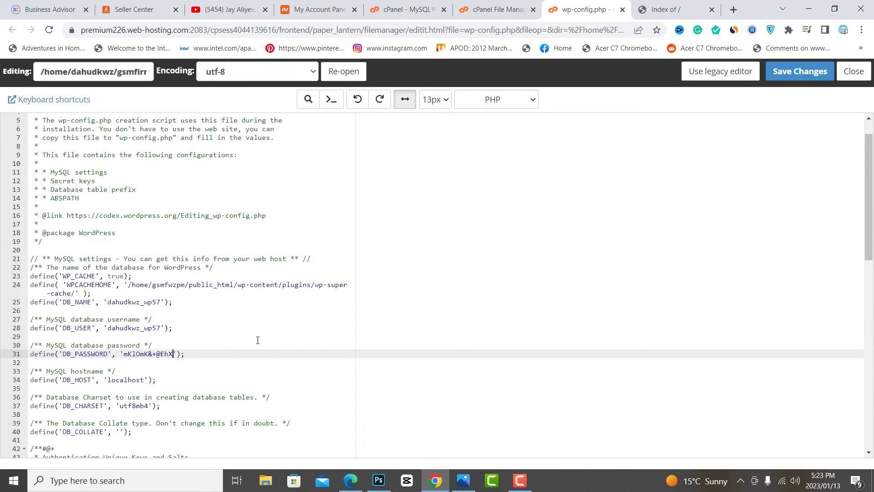
Save the changes to wp-config.php and reload the website's tab to check the site
{"action": "left_click", "coordinate": [258, 340]}
{"action": "left_click", "coordinate": [800, 72]}
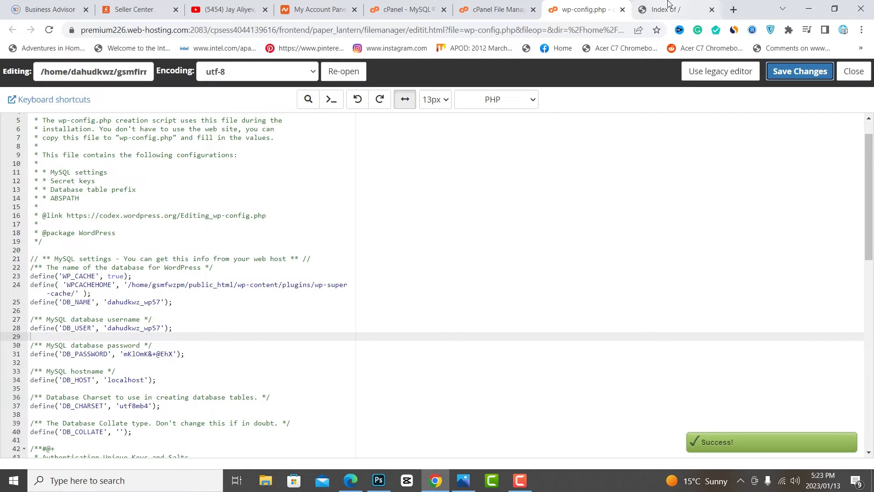
{"action": "left_click", "coordinate": [676, 18]}
{"action": "left_click", "coordinate": [51, 31]}
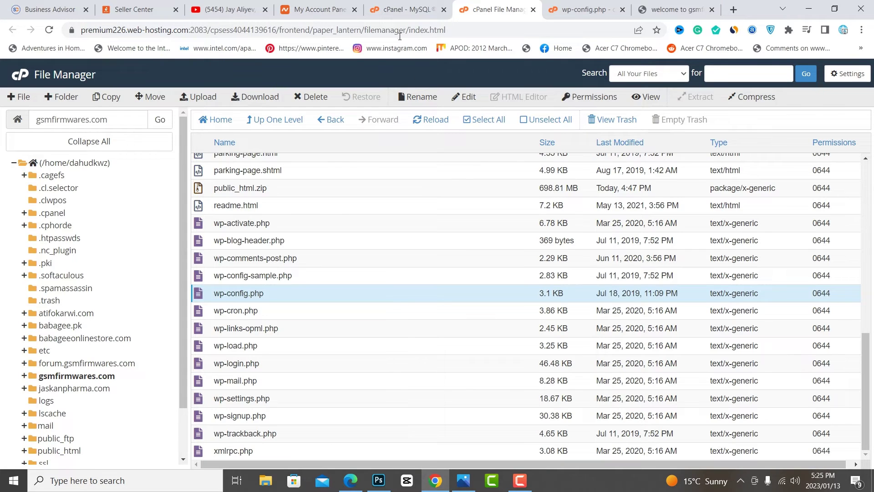
Return to the cPanel home page and open phpMyAdmin from the Databases section
{"action": "left_click", "coordinate": [400, 9]}
{"action": "left_click", "coordinate": [43, 80]}
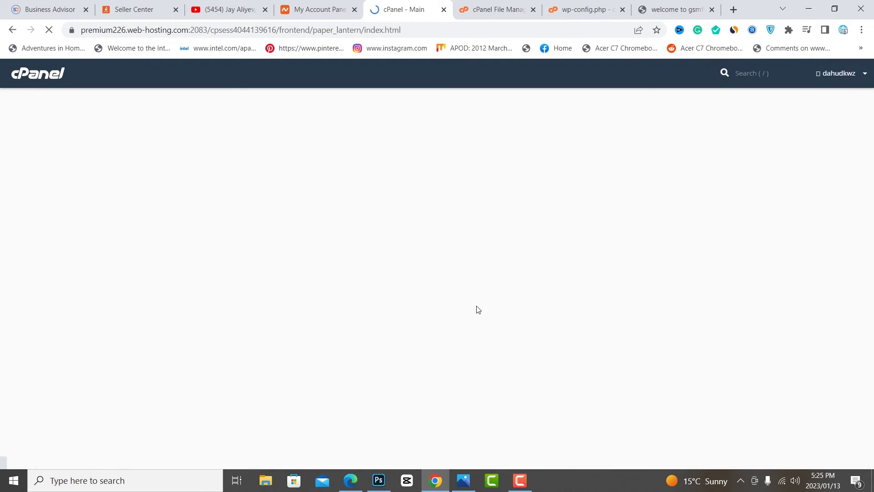
{"action": "scroll", "coordinate": [199, 322], "scroll_direction": "down", "scroll_amount": 12}
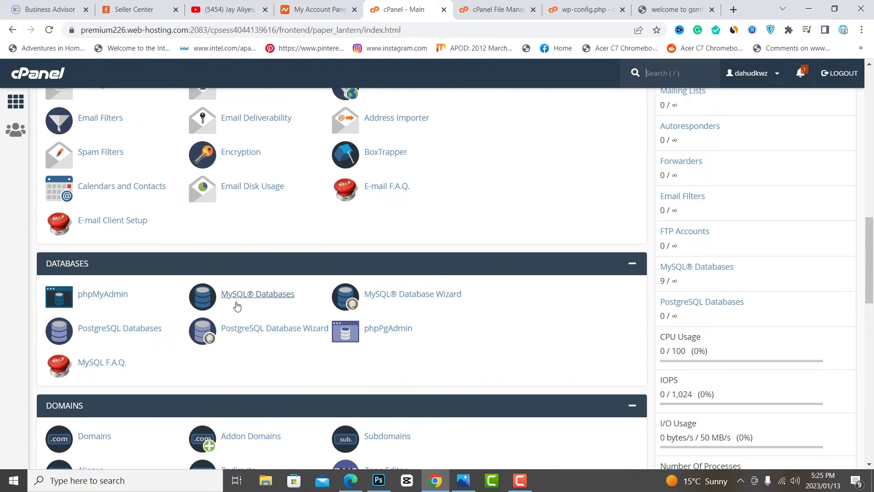
{"action": "left_click", "coordinate": [102, 294]}
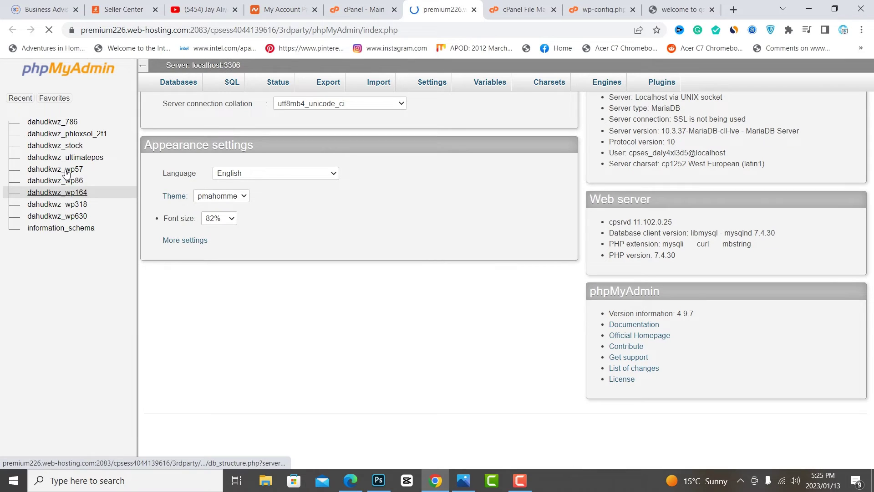
Drop all the tables in the dahudkwz_wp57 database and confirm the deletion
{"action": "left_click", "coordinate": [57, 169]}
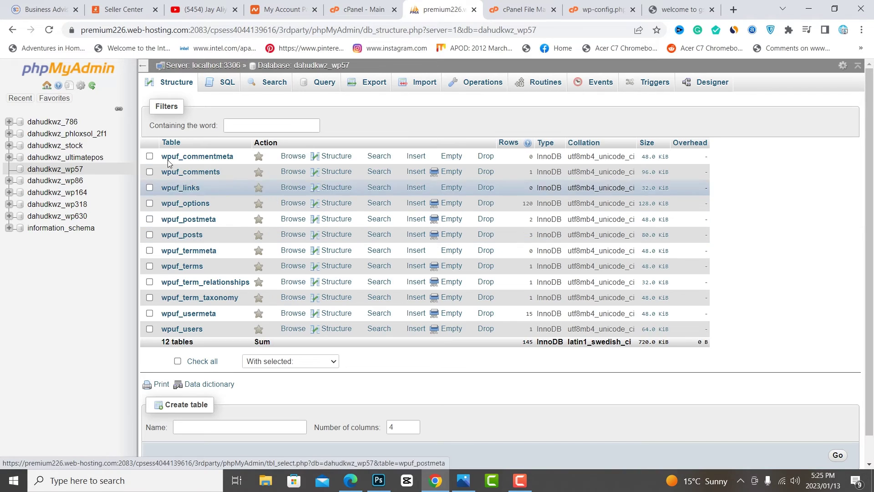
{"action": "left_click", "coordinate": [178, 361]}
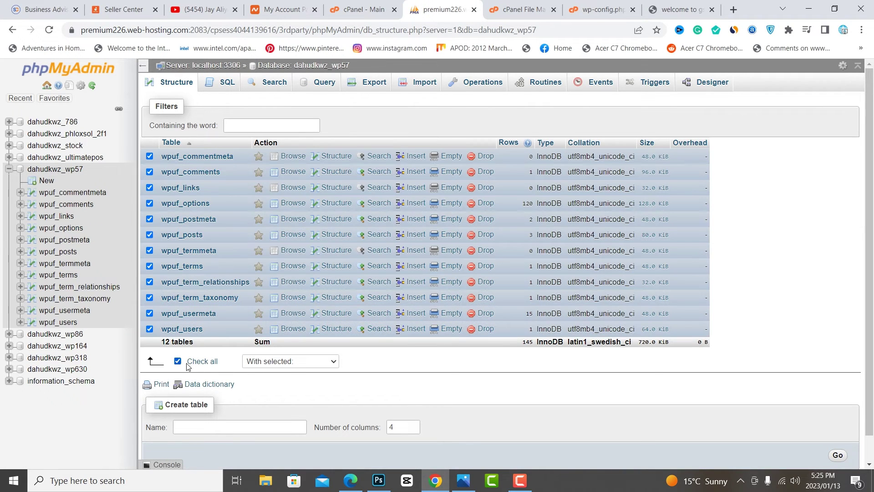
{"action": "left_click", "coordinate": [286, 361]}
{"action": "left_click", "coordinate": [266, 257]}
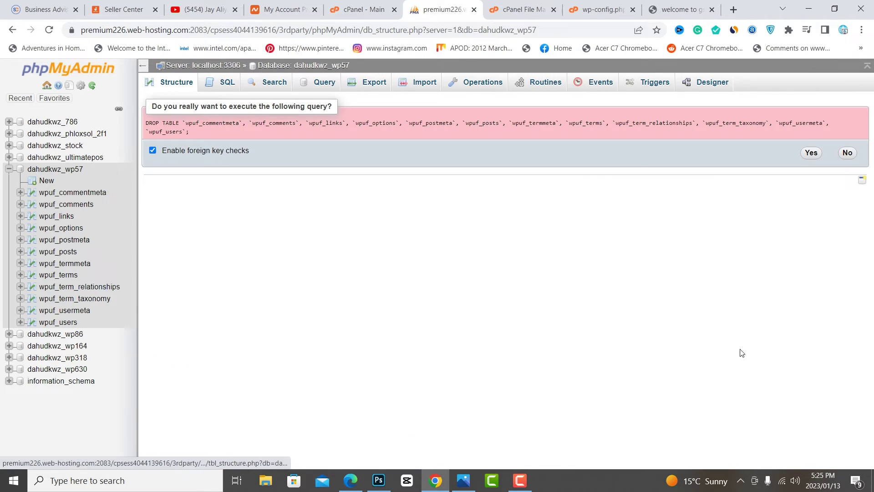
{"action": "left_click", "coordinate": [809, 156]}
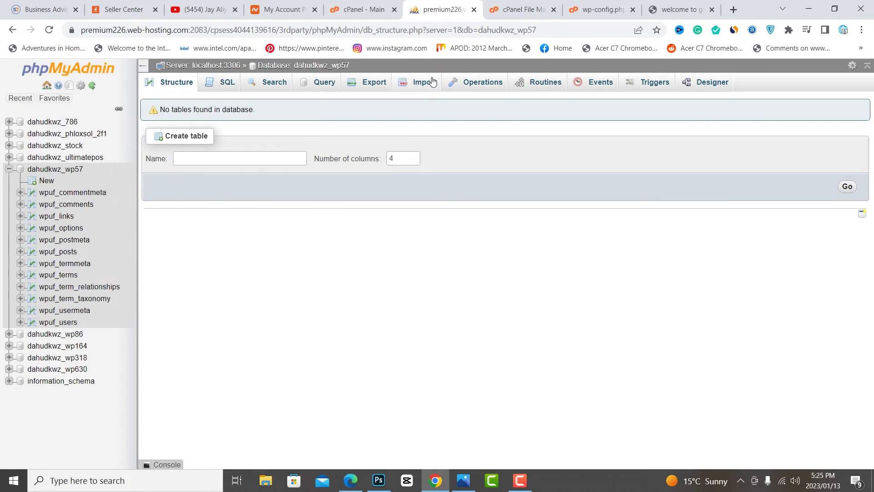
Start an import into dahudkwz_wp57 and, while choosing the file, extract the gsmfwzpm_wp57 (1) archive in Downloads to its own folder
{"action": "left_click", "coordinate": [421, 87]}
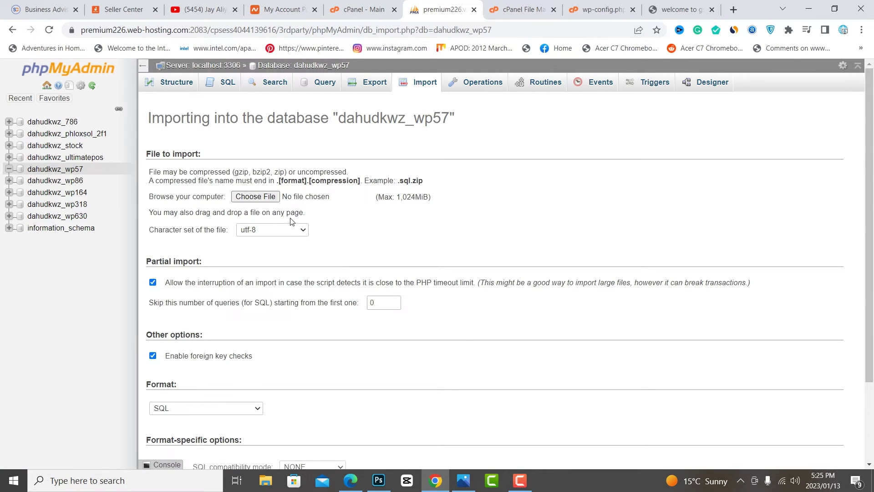
{"action": "left_click", "coordinate": [255, 196]}
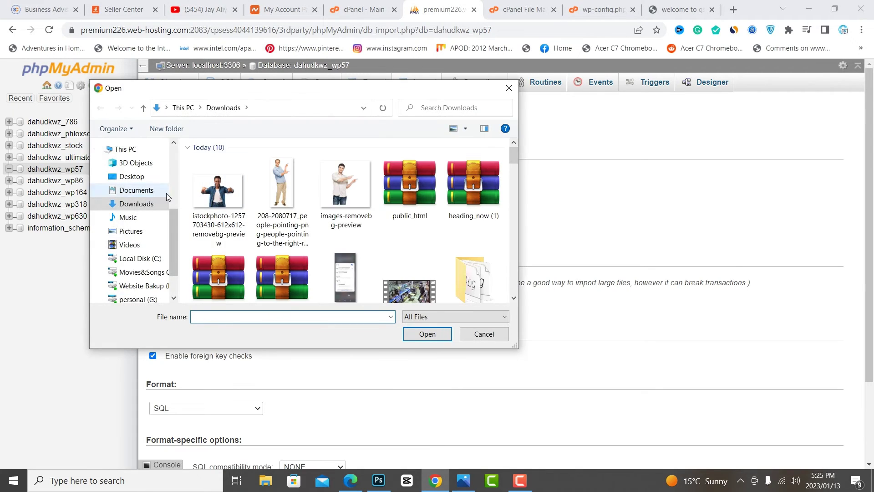
{"action": "scroll", "coordinate": [373, 214], "scroll_direction": "down", "scroll_amount": 1}
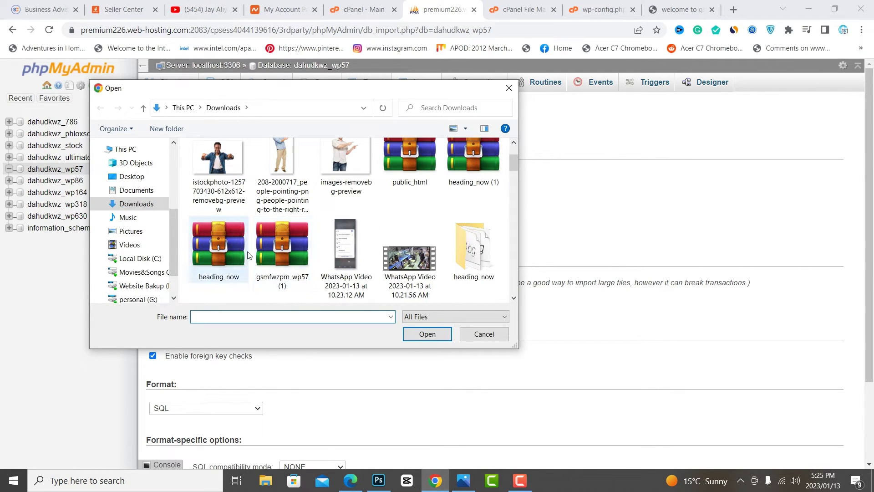
{"action": "left_click", "coordinate": [276, 253]}
{"action": "right_click", "coordinate": [276, 254]}
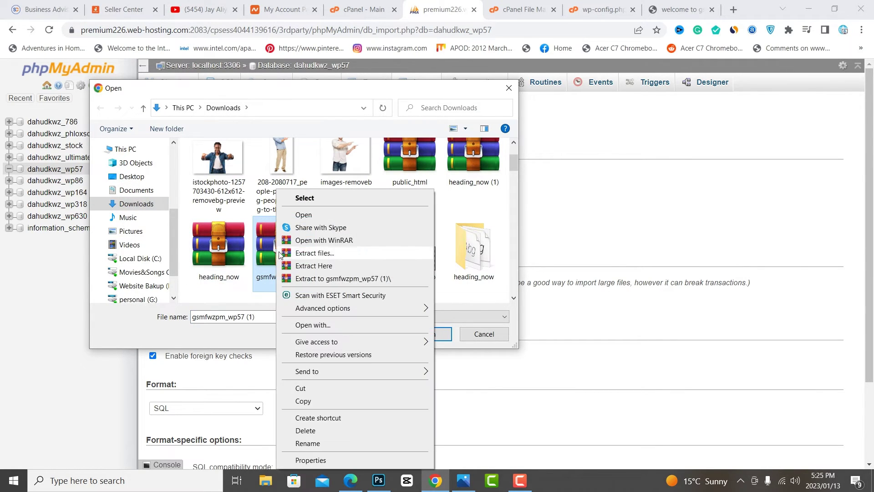
{"action": "left_click", "coordinate": [315, 253]}
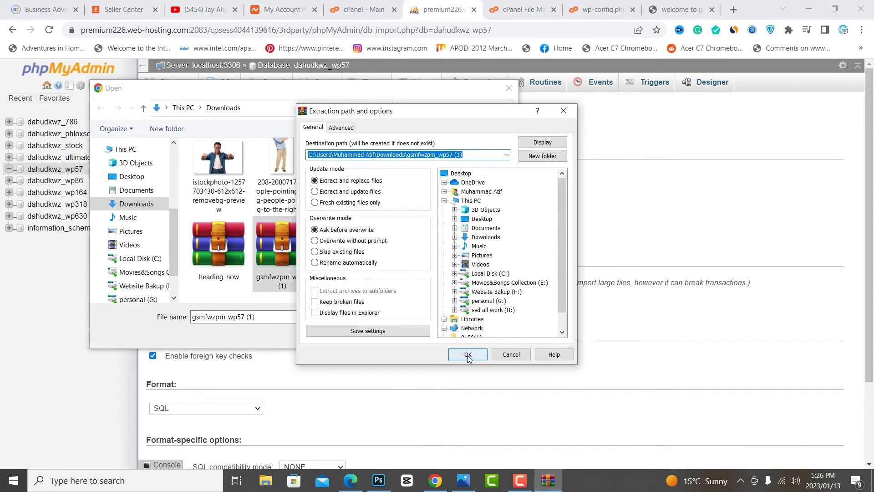
{"action": "left_click", "coordinate": [466, 354]}
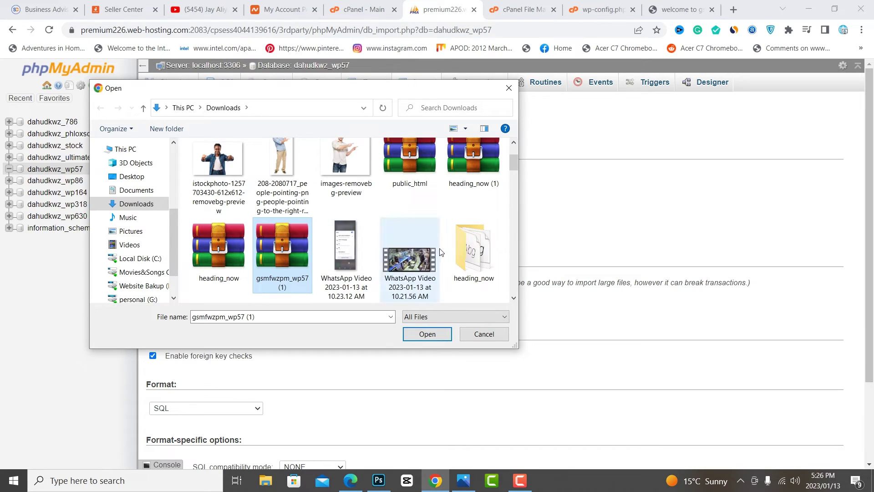
Choose gsmfwzpm_wp57.sql from the extracted folder and import it as SQL with the default options
{"action": "scroll", "coordinate": [437, 253], "scroll_direction": "down", "scroll_amount": 2}
{"action": "double_click", "coordinate": [234, 254]}
{"action": "double_click", "coordinate": [222, 163]}
{"action": "scroll", "coordinate": [204, 413], "scroll_direction": "down", "scroll_amount": 2}
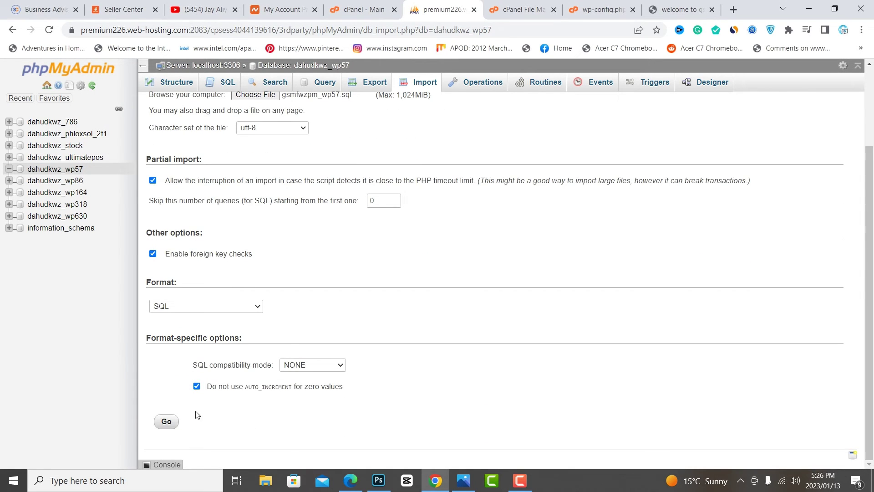
{"action": "left_click", "coordinate": [172, 421]}
{"action": "scroll", "coordinate": [433, 242], "scroll_direction": "up", "scroll_amount": 2}
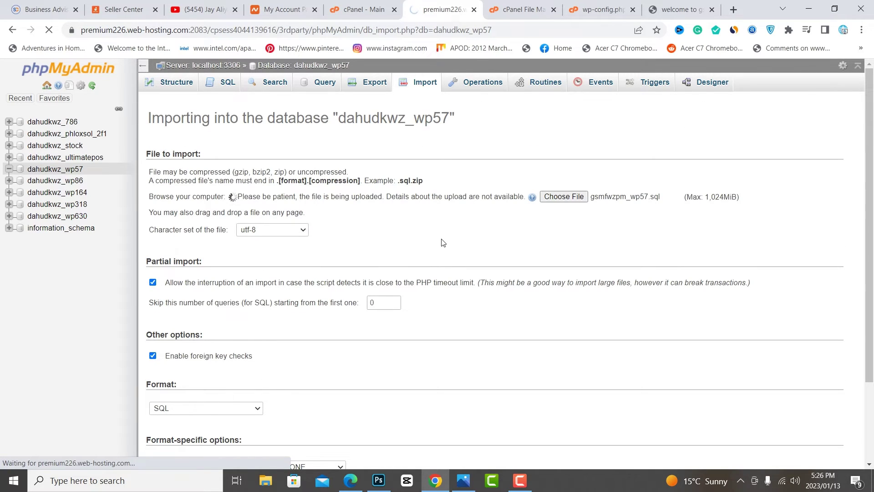
{"action": "scroll", "coordinate": [441, 242], "scroll_direction": "down", "scroll_amount": 1}
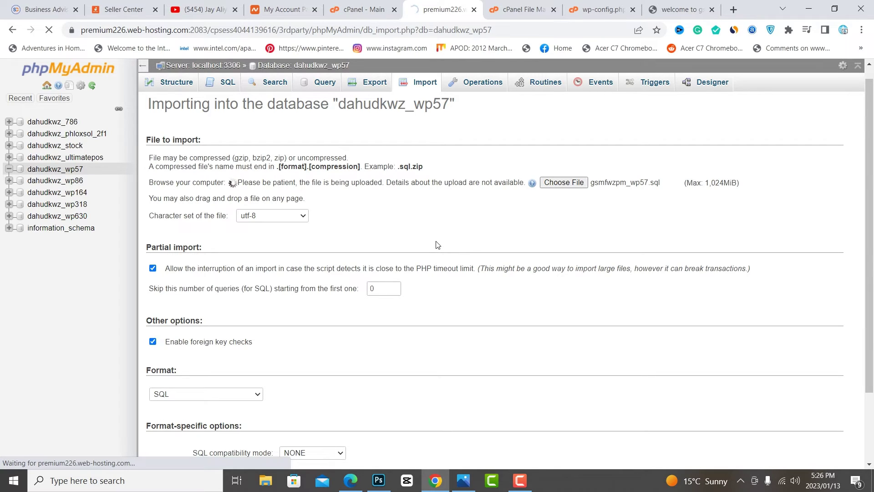
{"action": "scroll", "coordinate": [430, 255], "scroll_direction": "down", "scroll_amount": 2}
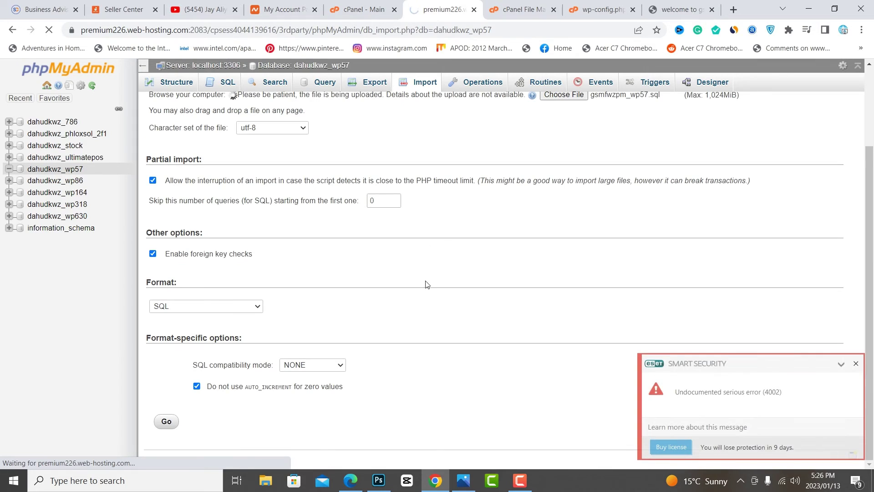
{"action": "left_click", "coordinate": [855, 365]}
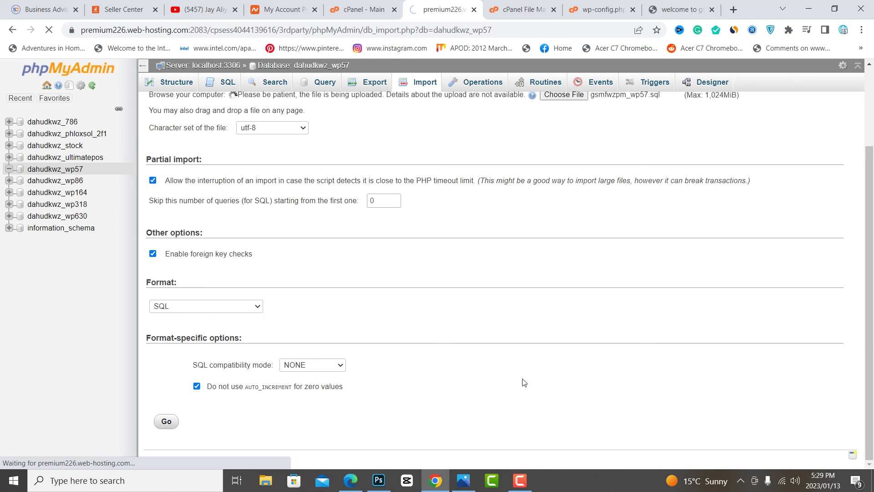
{"action": "mouse_move", "coordinate": [523, 477]}
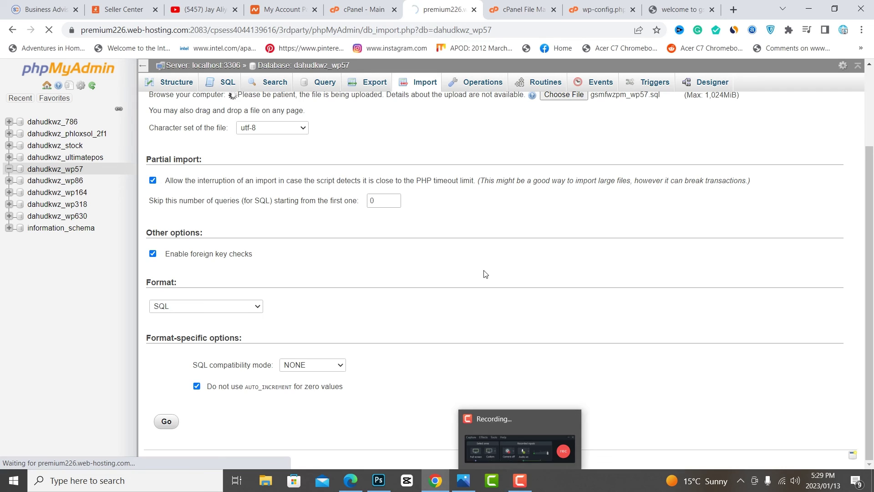
{"action": "scroll", "coordinate": [485, 274], "scroll_direction": "up", "scroll_amount": 1}
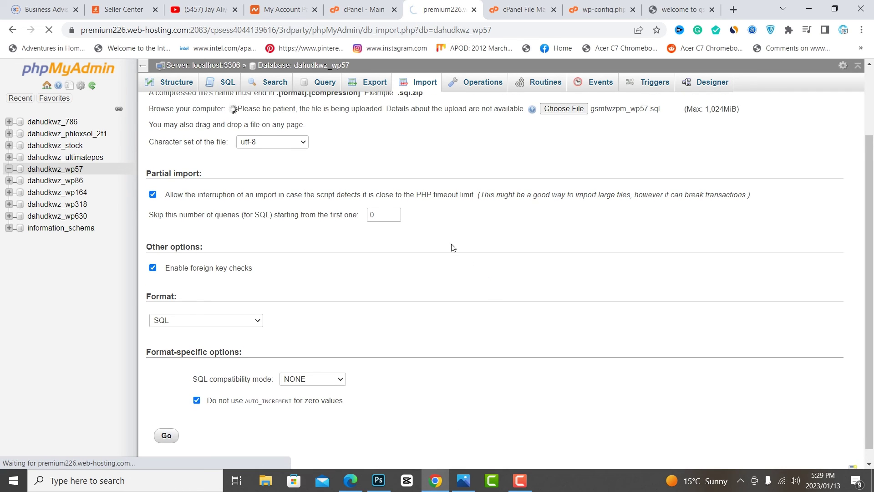
{"action": "scroll", "coordinate": [452, 274], "scroll_direction": "up", "scroll_amount": 2}
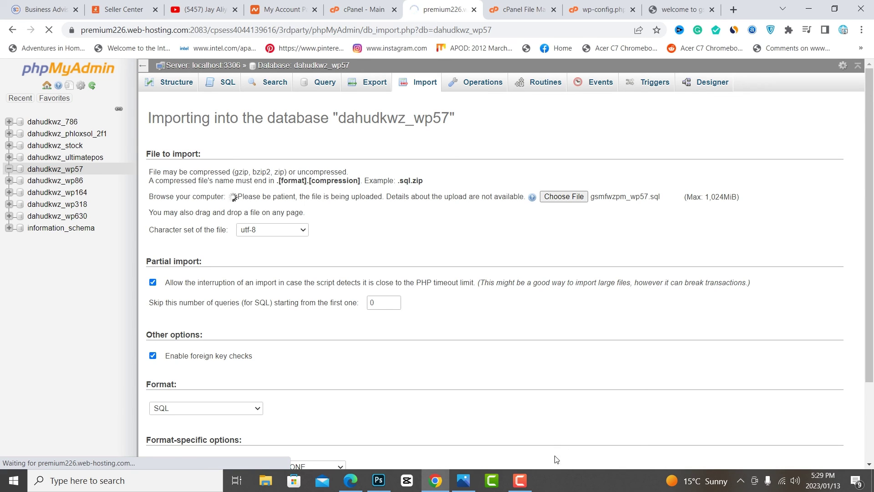
{"action": "left_click", "coordinate": [522, 484]}
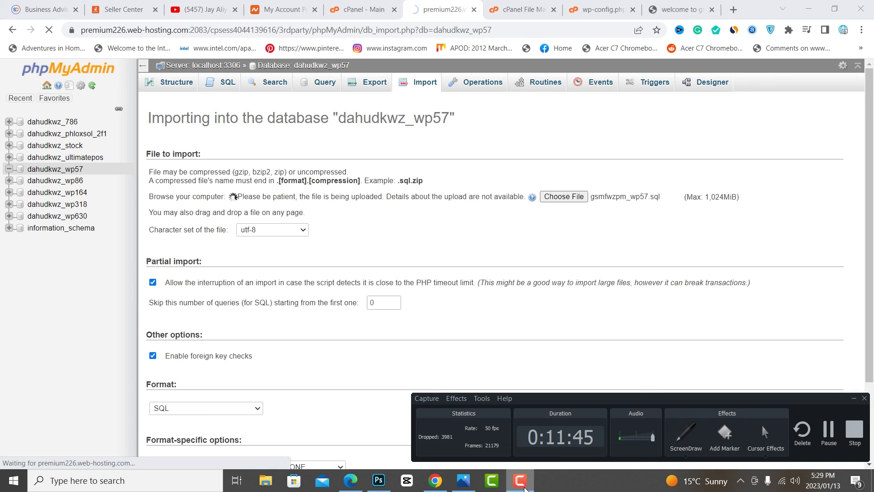
{"action": "left_click", "coordinate": [829, 435]}
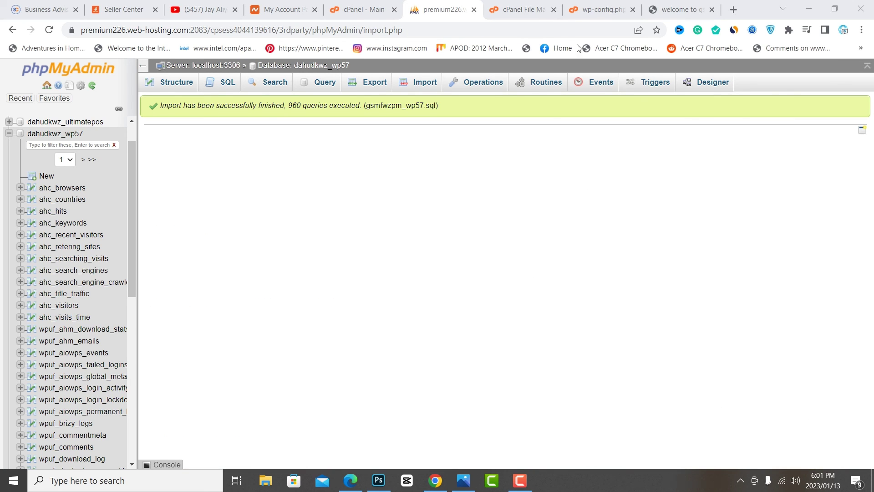
Reload gsmfirmwares.com in its browser tab and look through the home page to check the restored site
{"action": "left_click", "coordinate": [674, 9]}
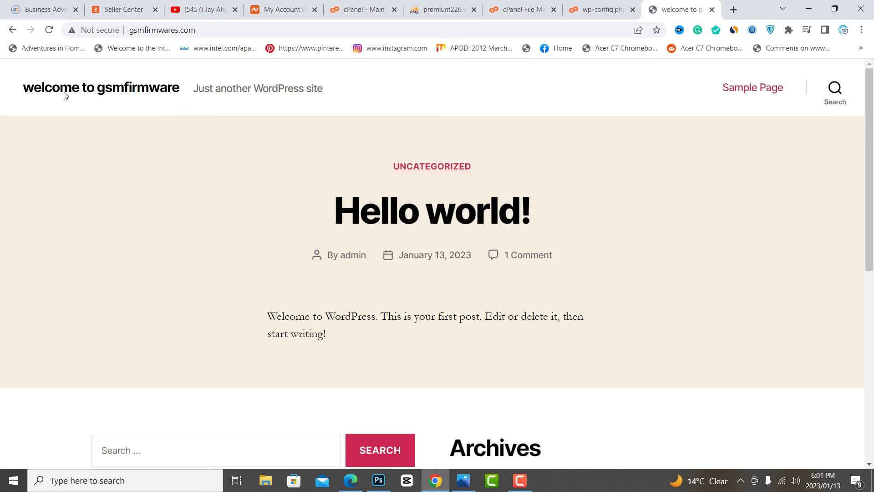
{"action": "left_click", "coordinate": [49, 30]}
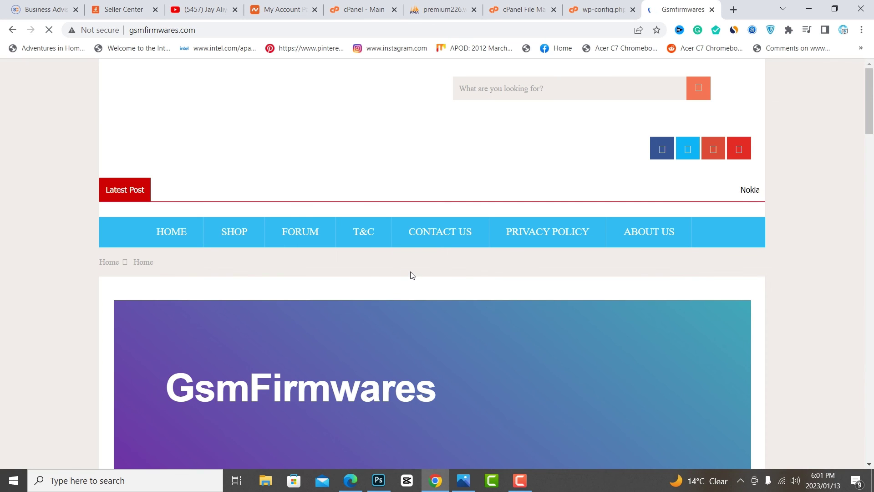
{"action": "scroll", "coordinate": [452, 308], "scroll_direction": "down", "scroll_amount": 20}
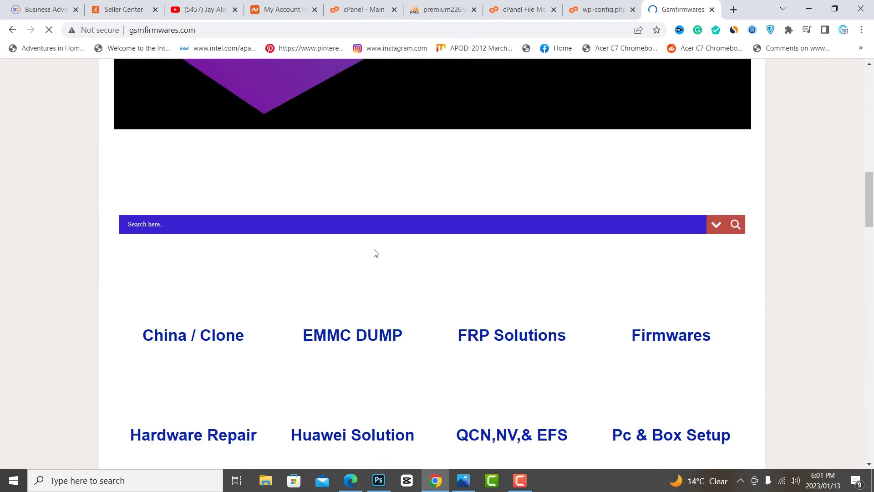
{"action": "scroll", "coordinate": [375, 253], "scroll_direction": "down", "scroll_amount": 20}
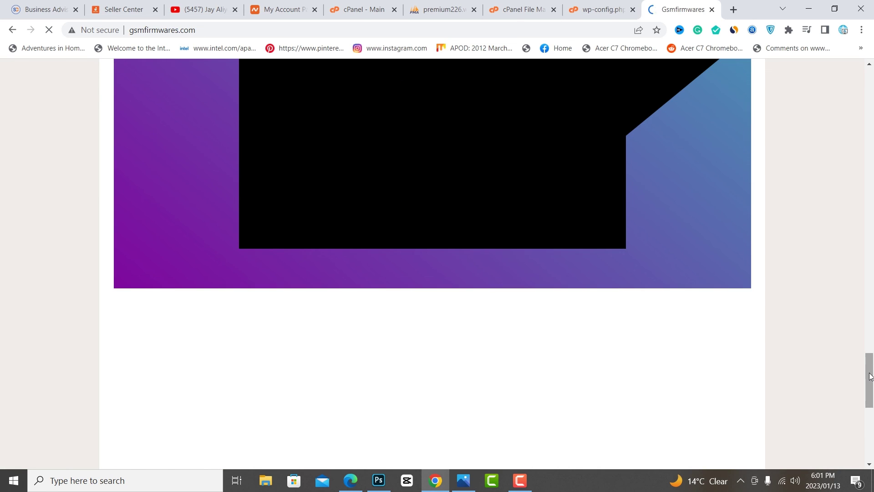
{"action": "left_click_drag", "start_coordinate": [870, 366], "coordinate": [871, 73]}
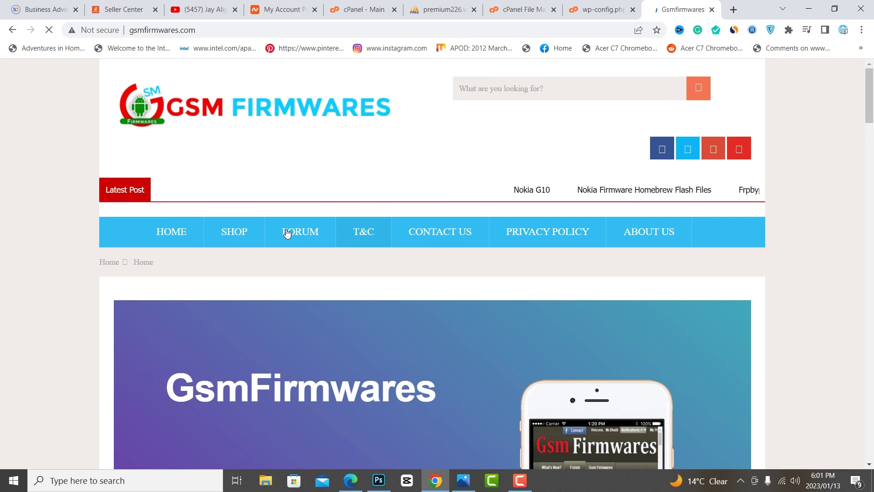
{"action": "scroll", "coordinate": [287, 269], "scroll_direction": "down", "scroll_amount": 6}
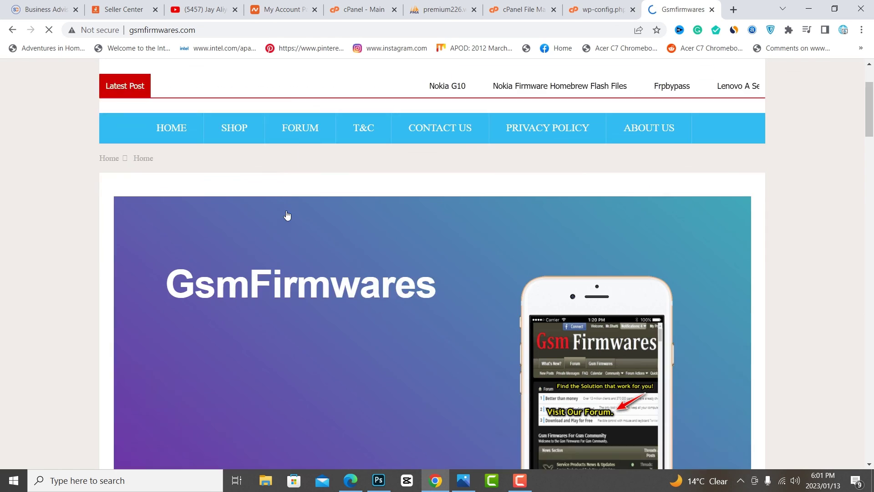
{"action": "scroll", "coordinate": [336, 279], "scroll_direction": "down", "scroll_amount": 7}
{"action": "scroll", "coordinate": [550, 270], "scroll_direction": "up", "scroll_amount": 13}
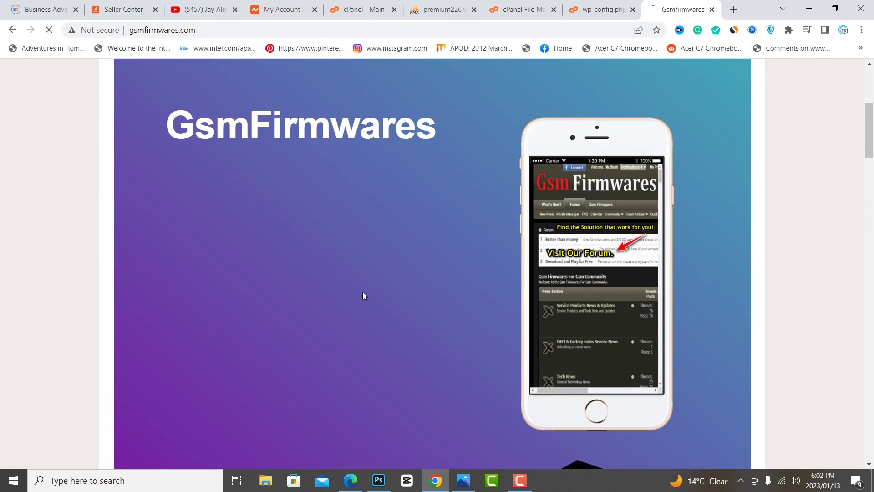
{"action": "scroll", "coordinate": [313, 238], "scroll_direction": "down", "scroll_amount": 5}
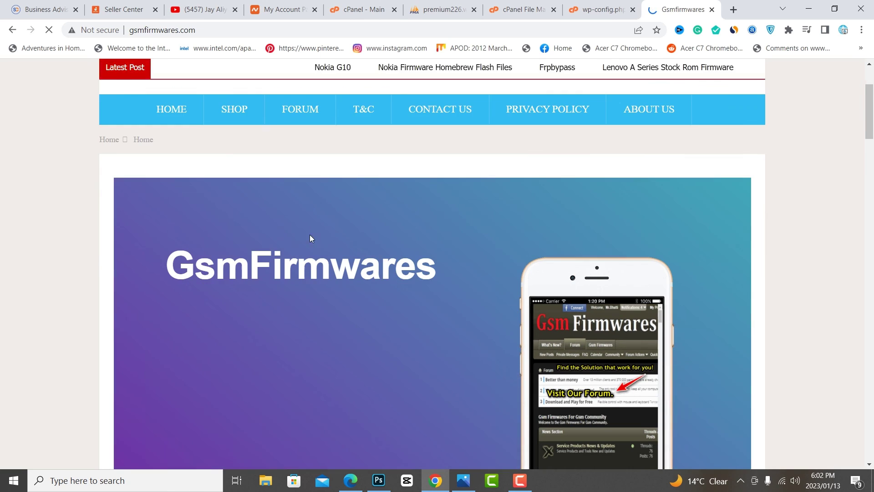
{"action": "left_click", "coordinate": [519, 481]}
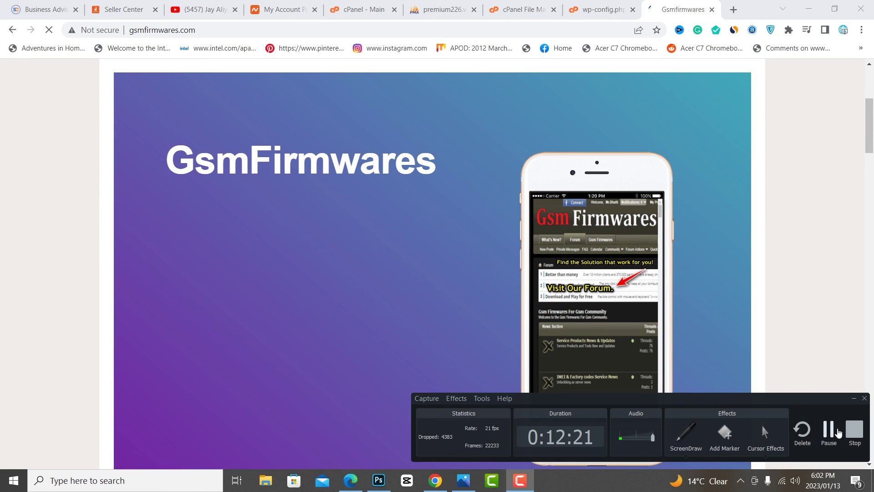
{"action": "left_click", "coordinate": [855, 430]}
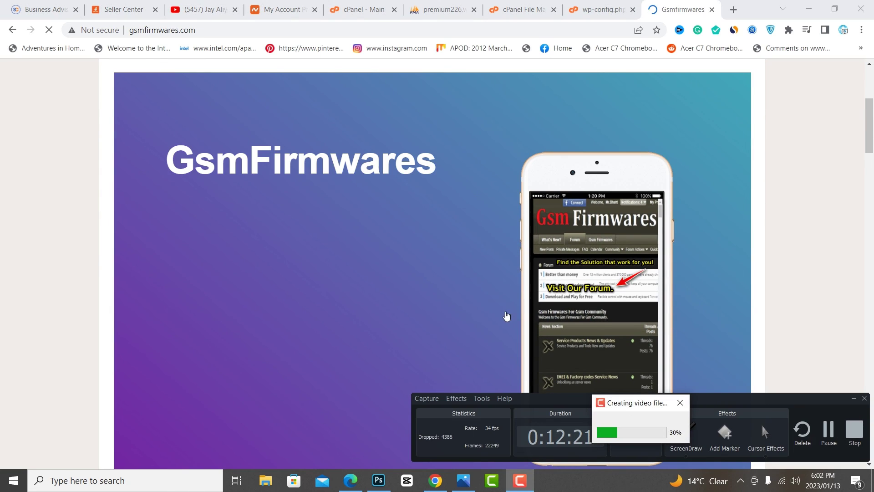